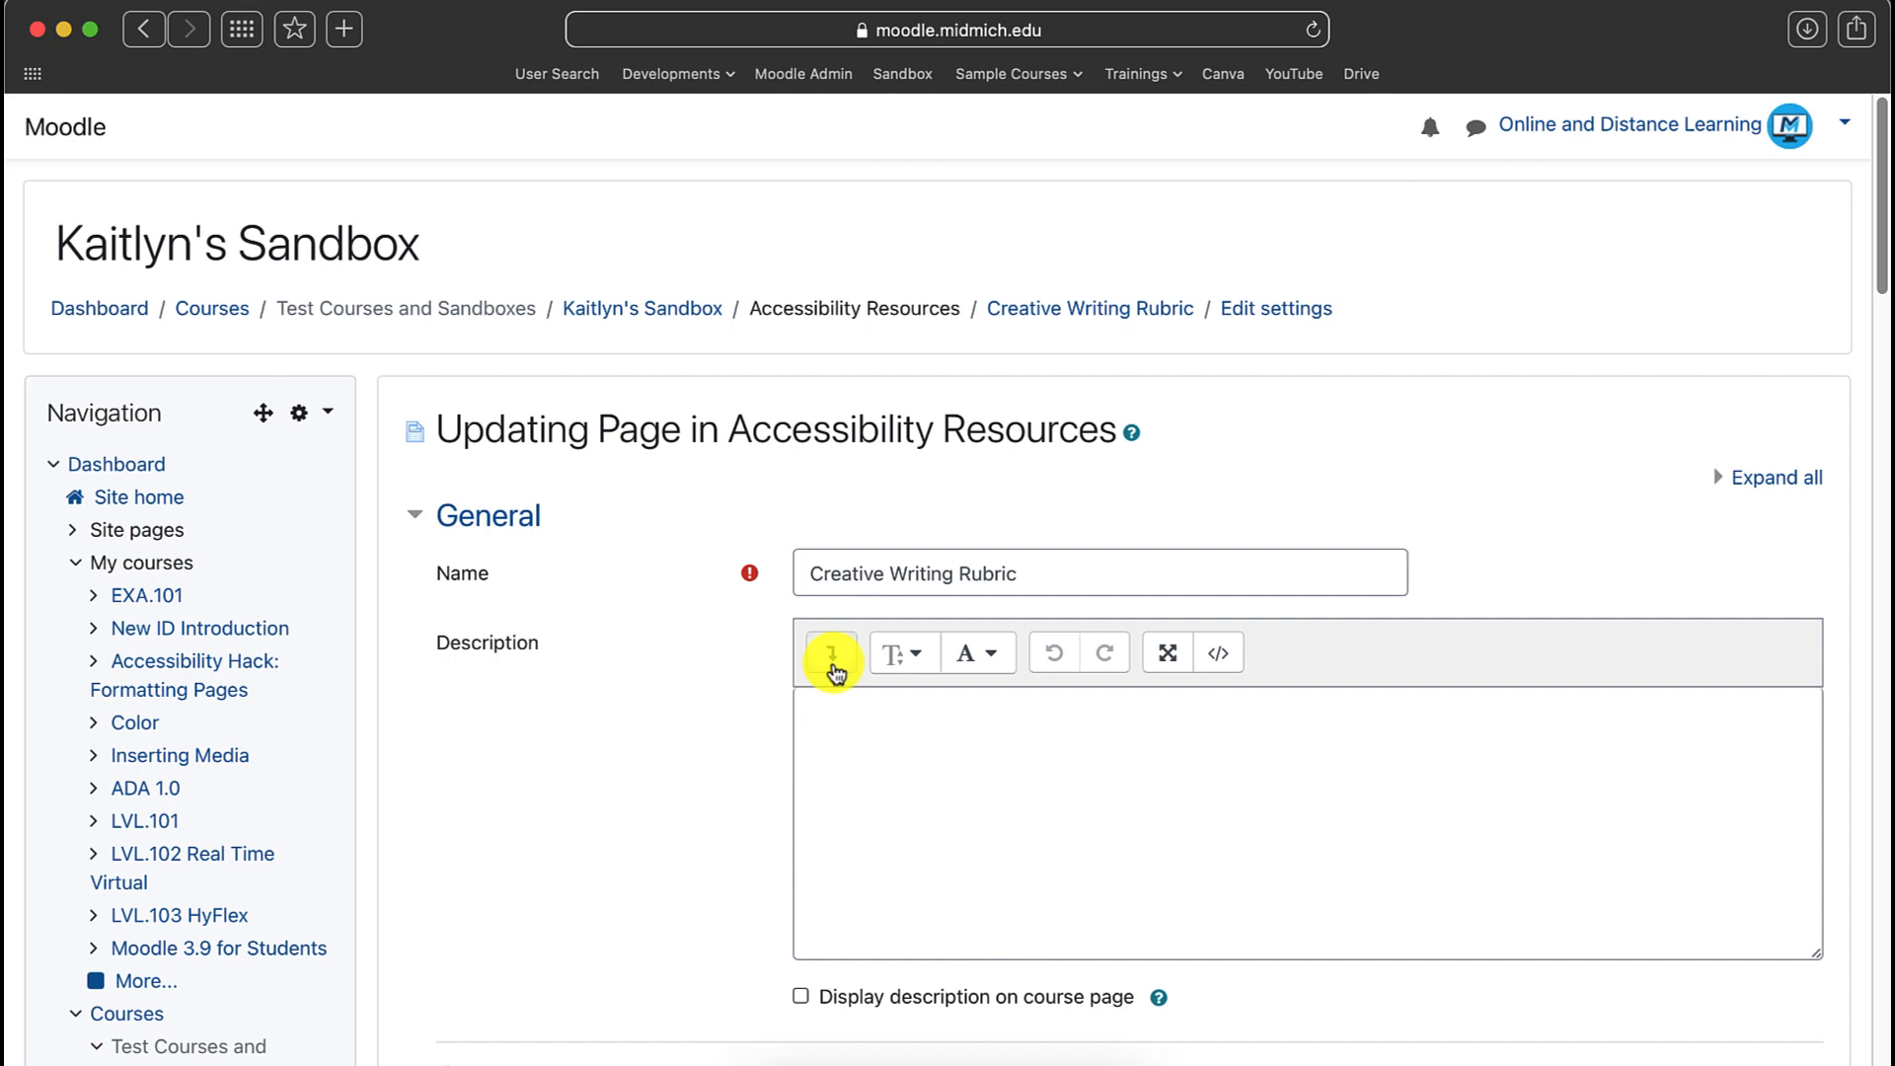
# Insert a table captioned "Creative Writing Rubric" into the page description, with headers on both rows and columns, 4 rows and 3 columns.
pyautogui.click(831, 656)
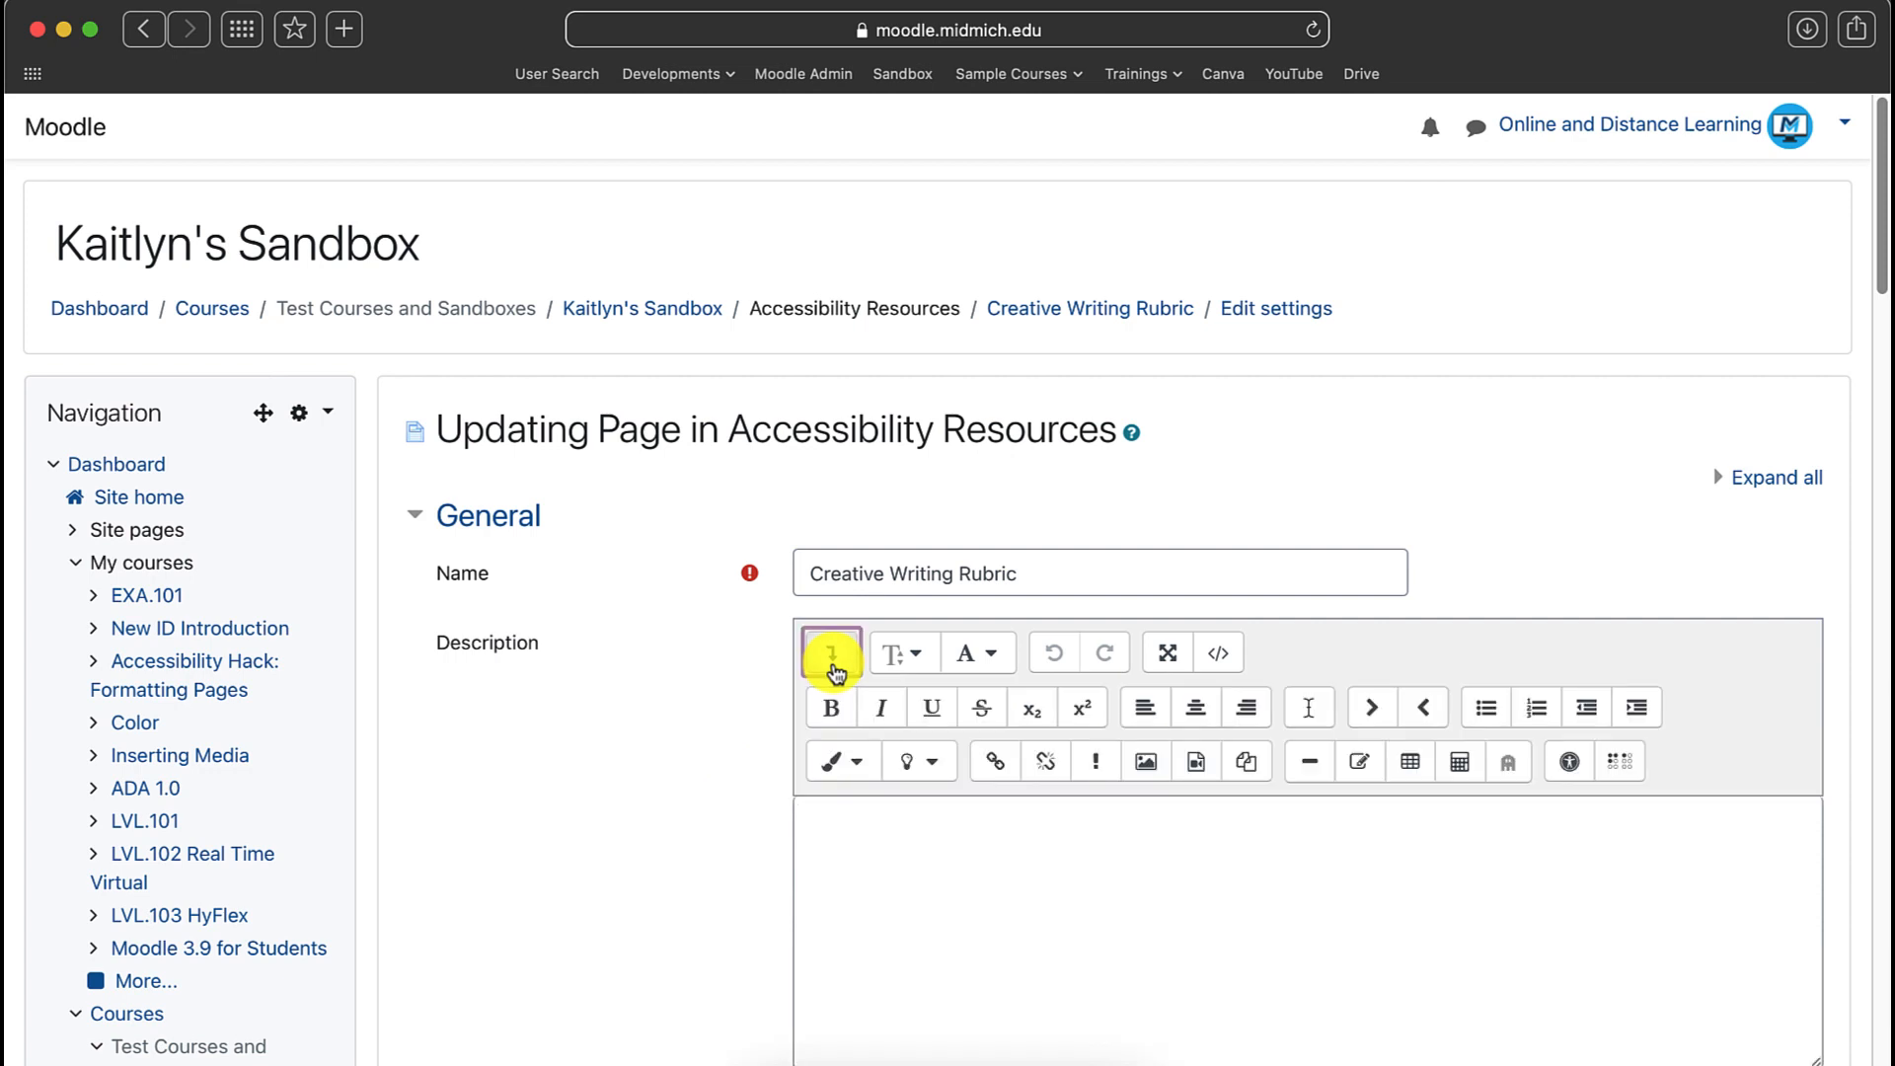
pyautogui.click(1409, 762)
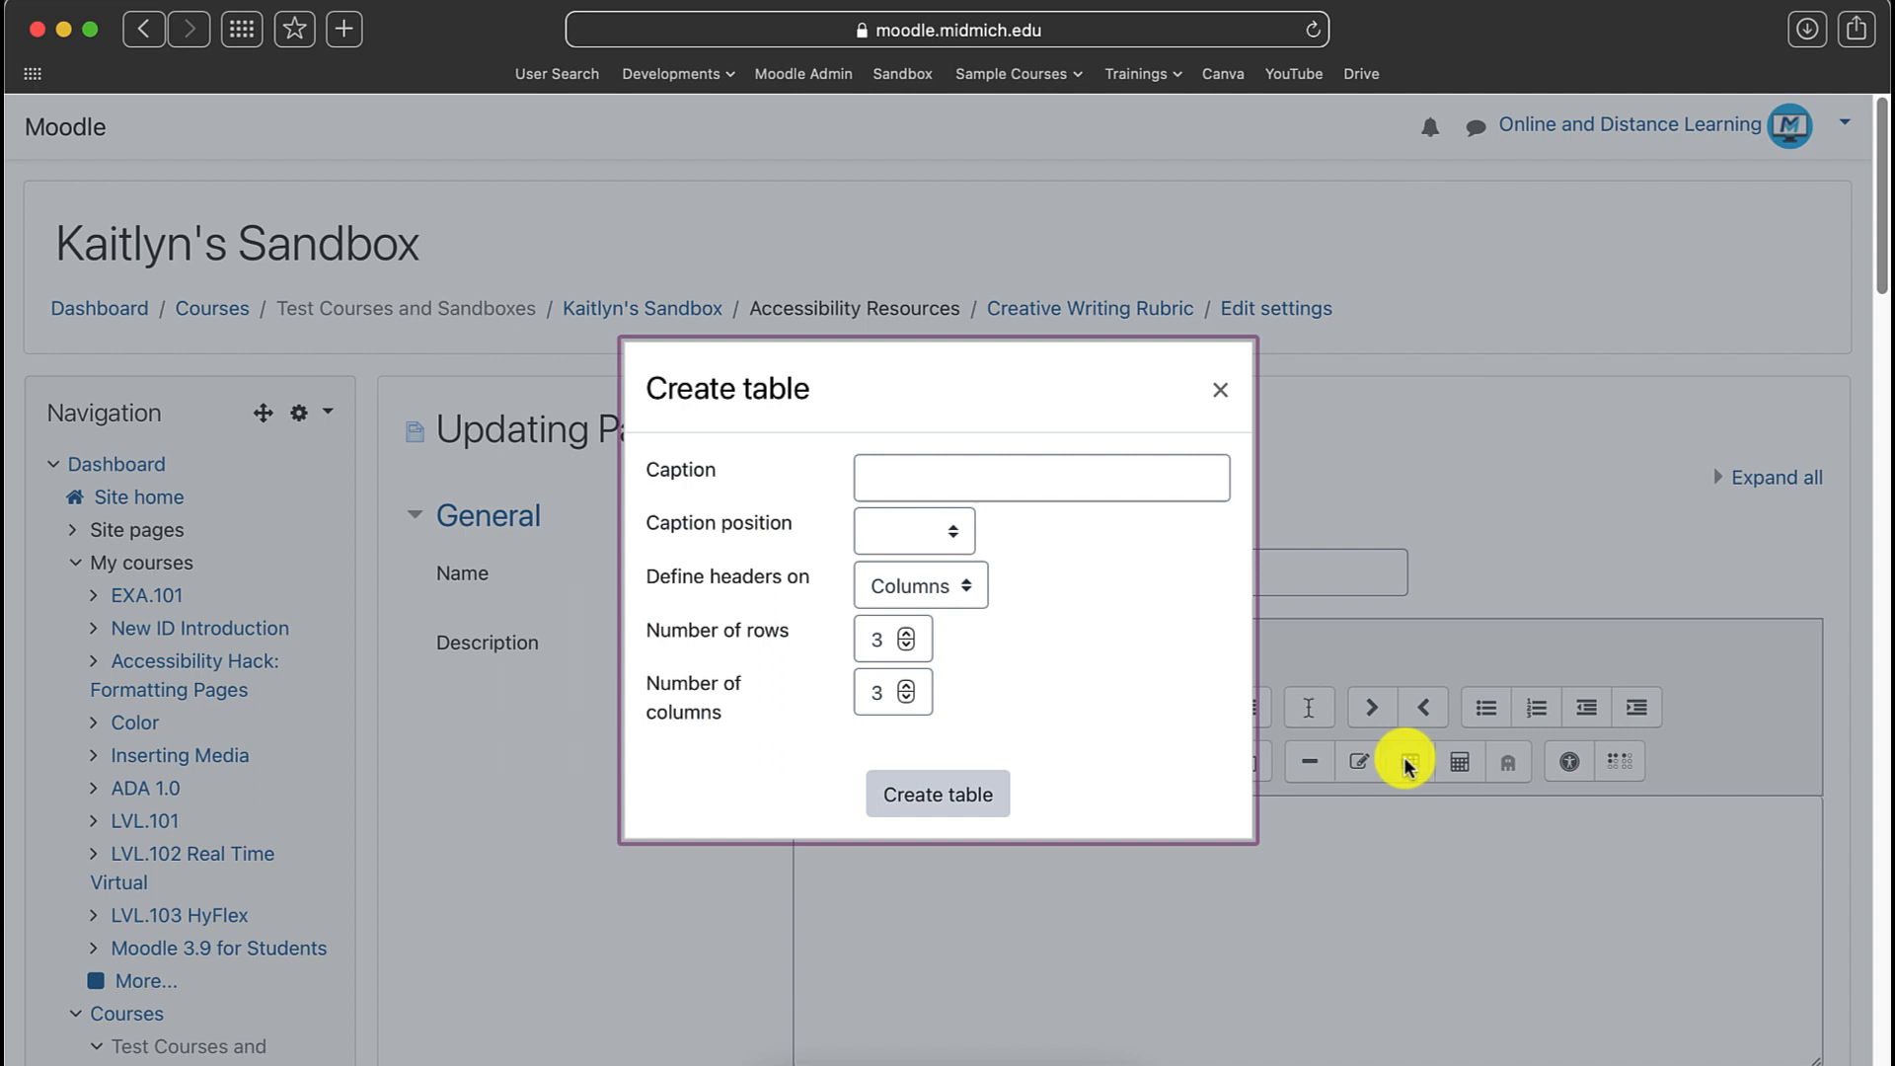
pyautogui.click(1128, 482)
pyautogui.write('Cre')
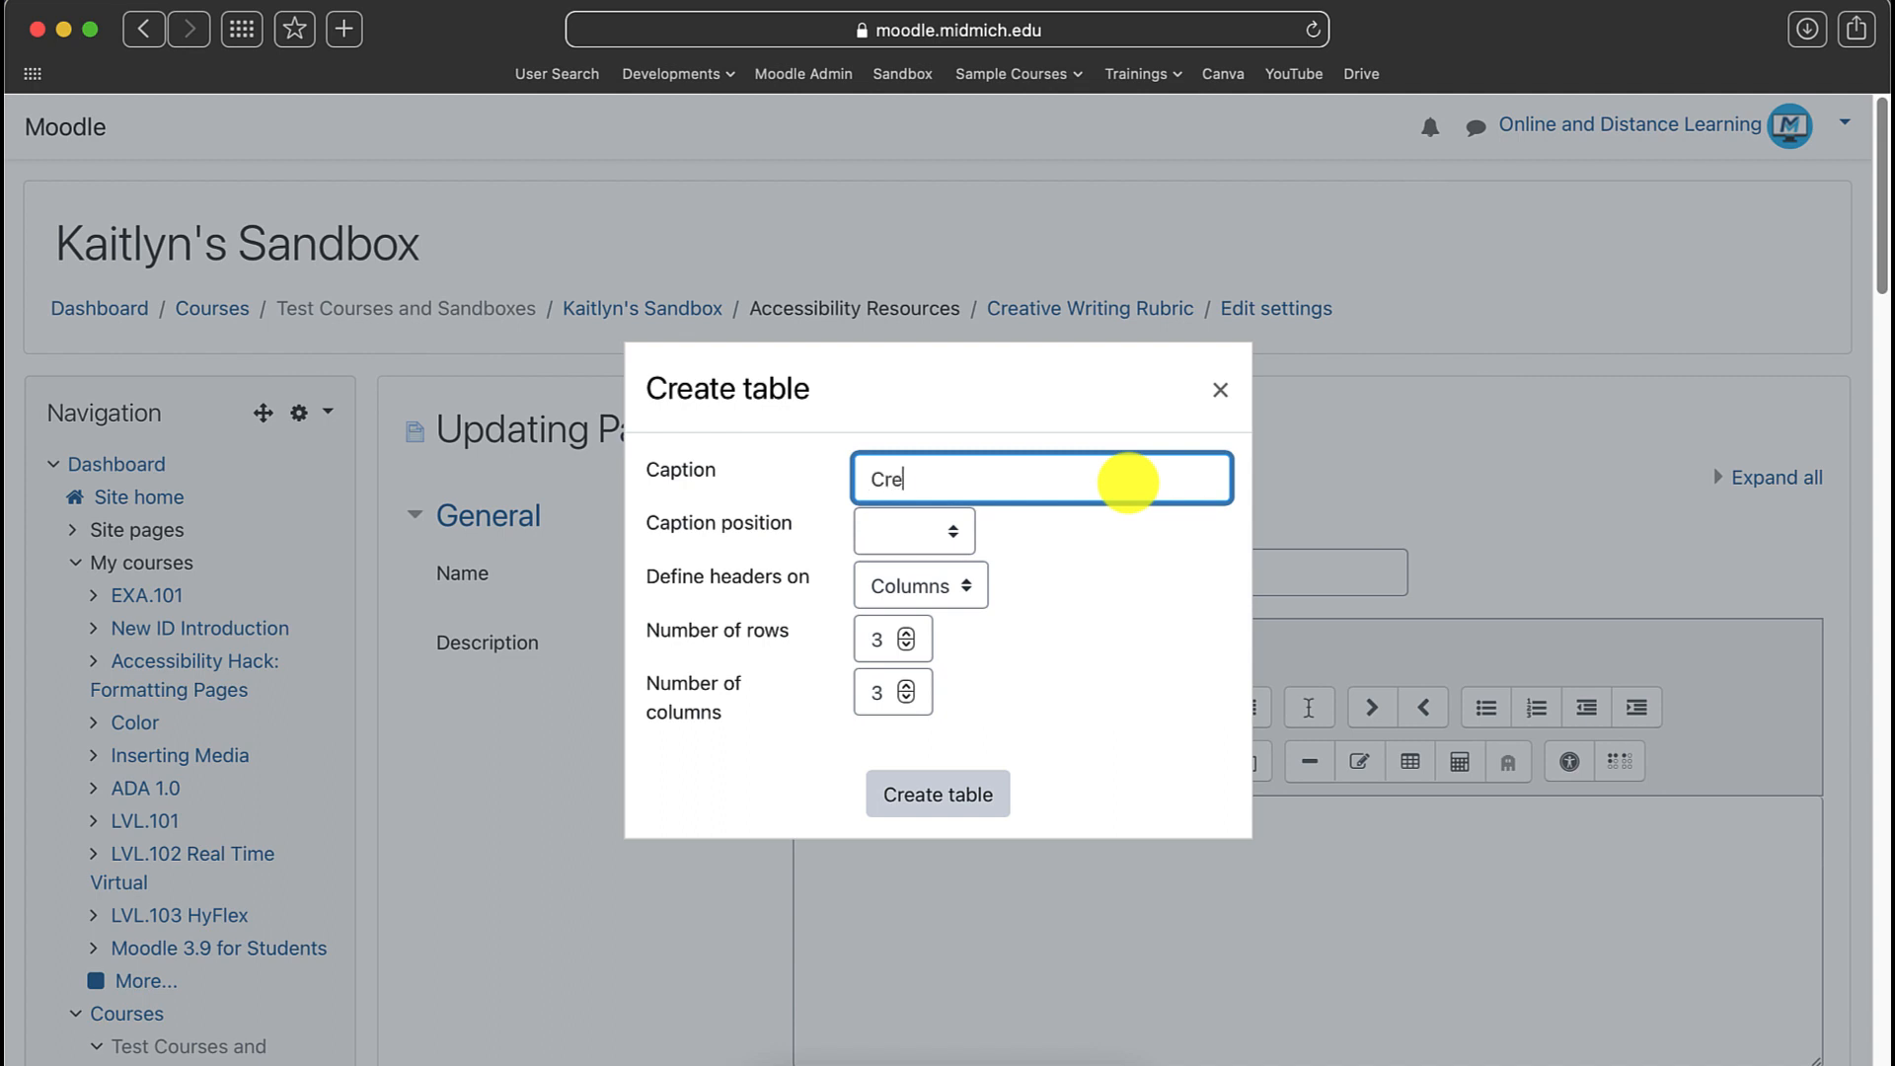
pyautogui.write('ative Writing Rubric')
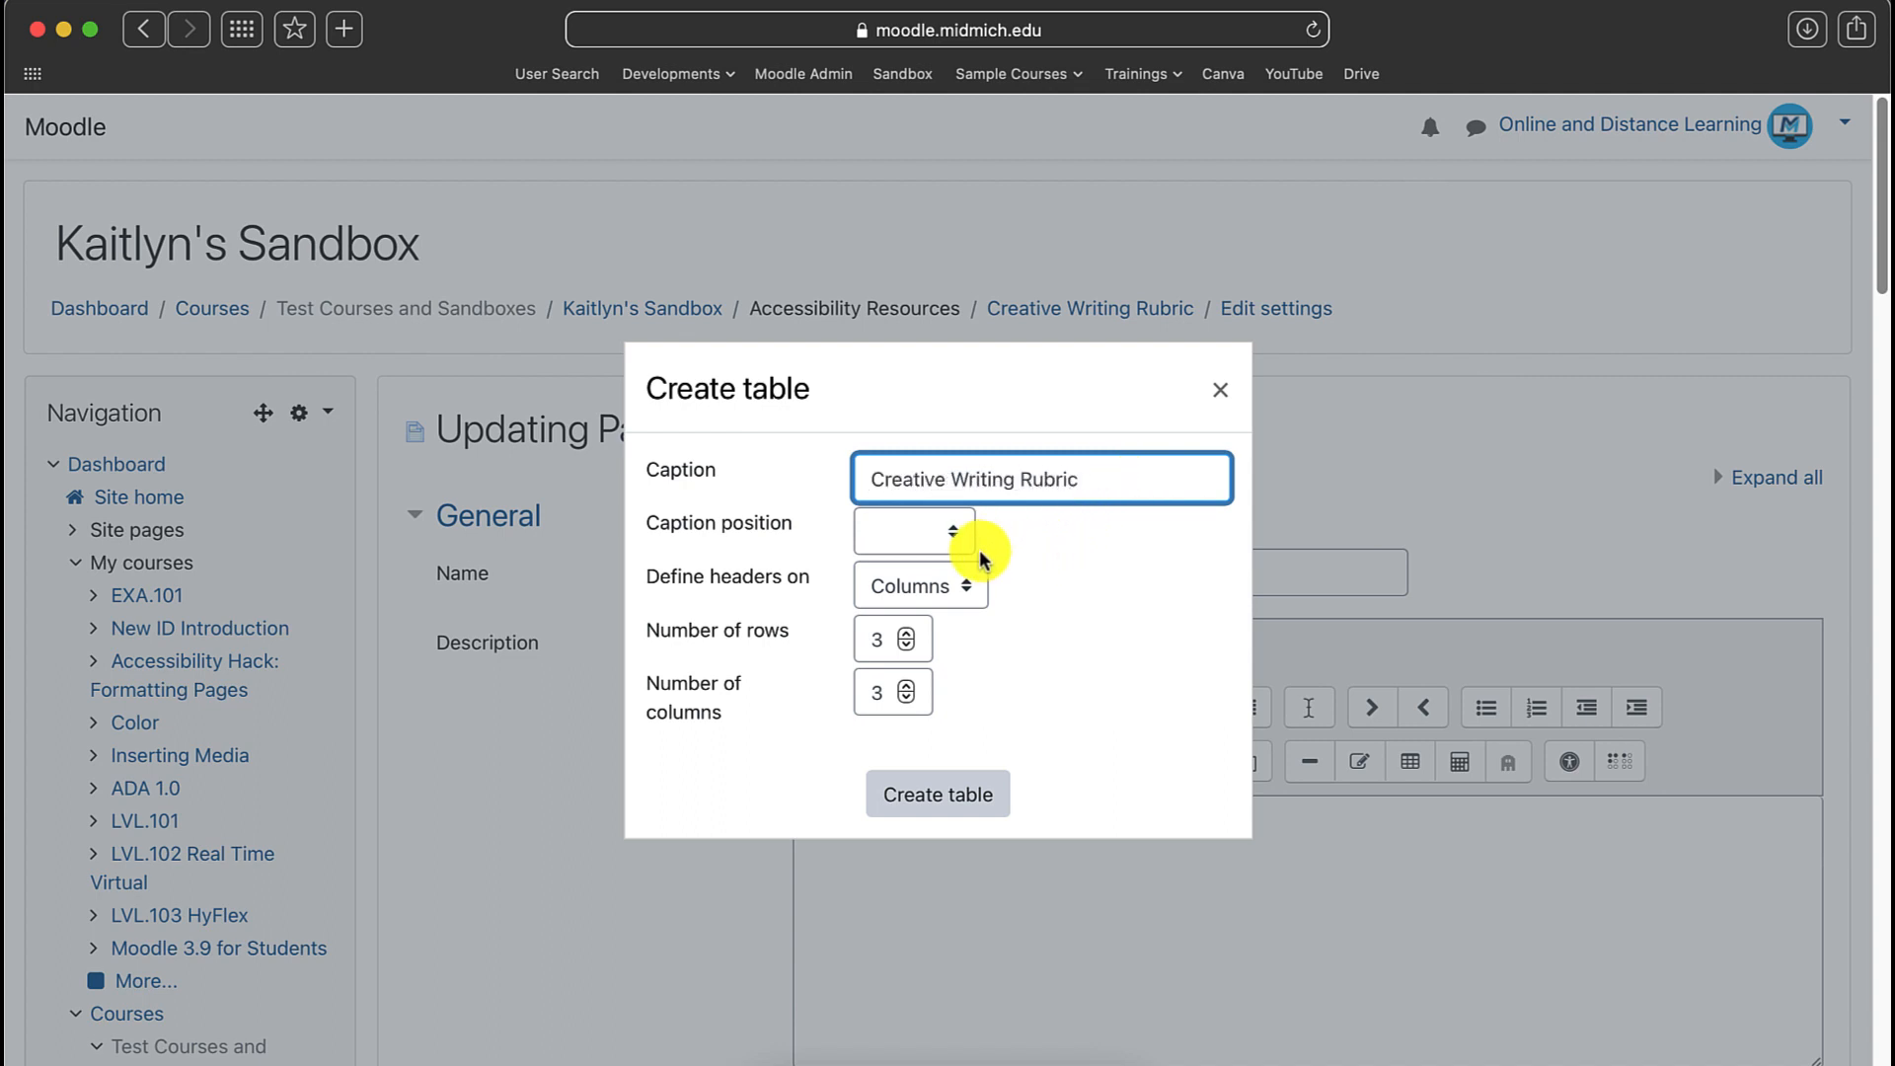
pyautogui.click(971, 585)
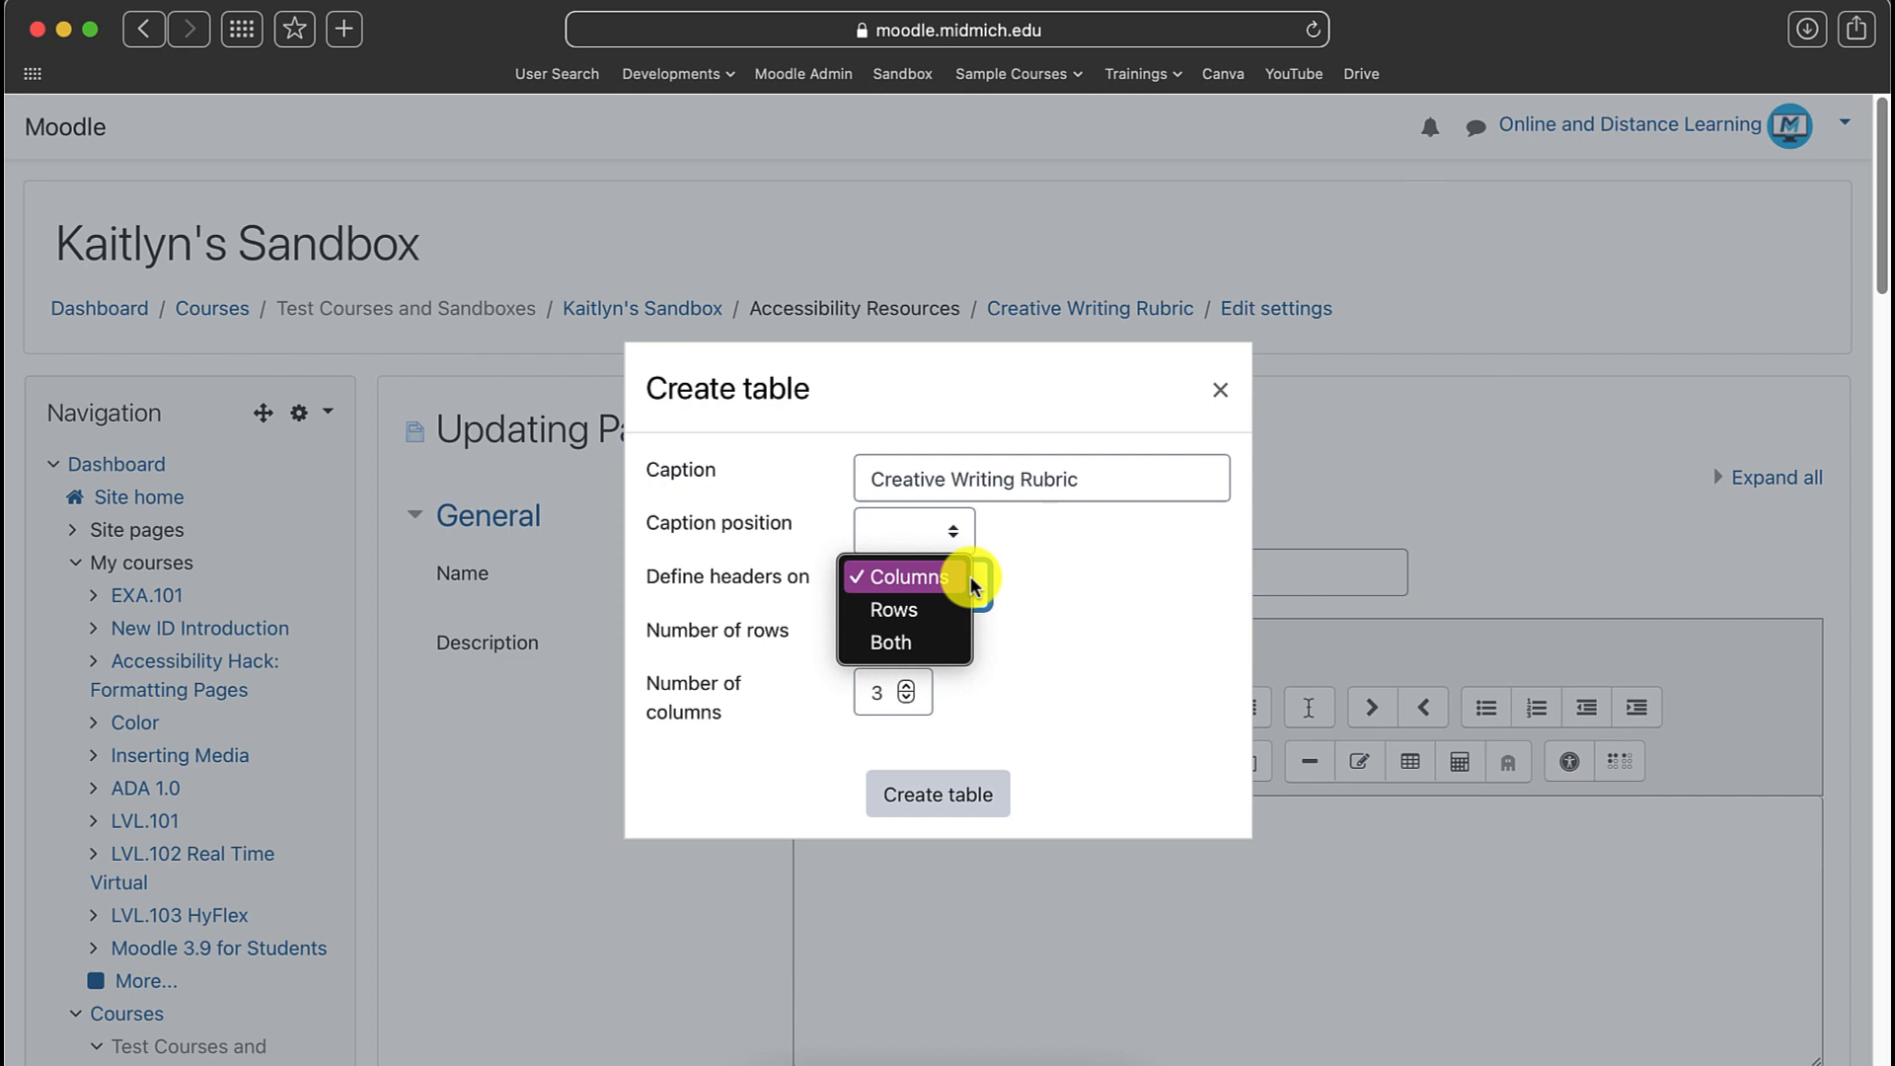
pyautogui.click(893, 642)
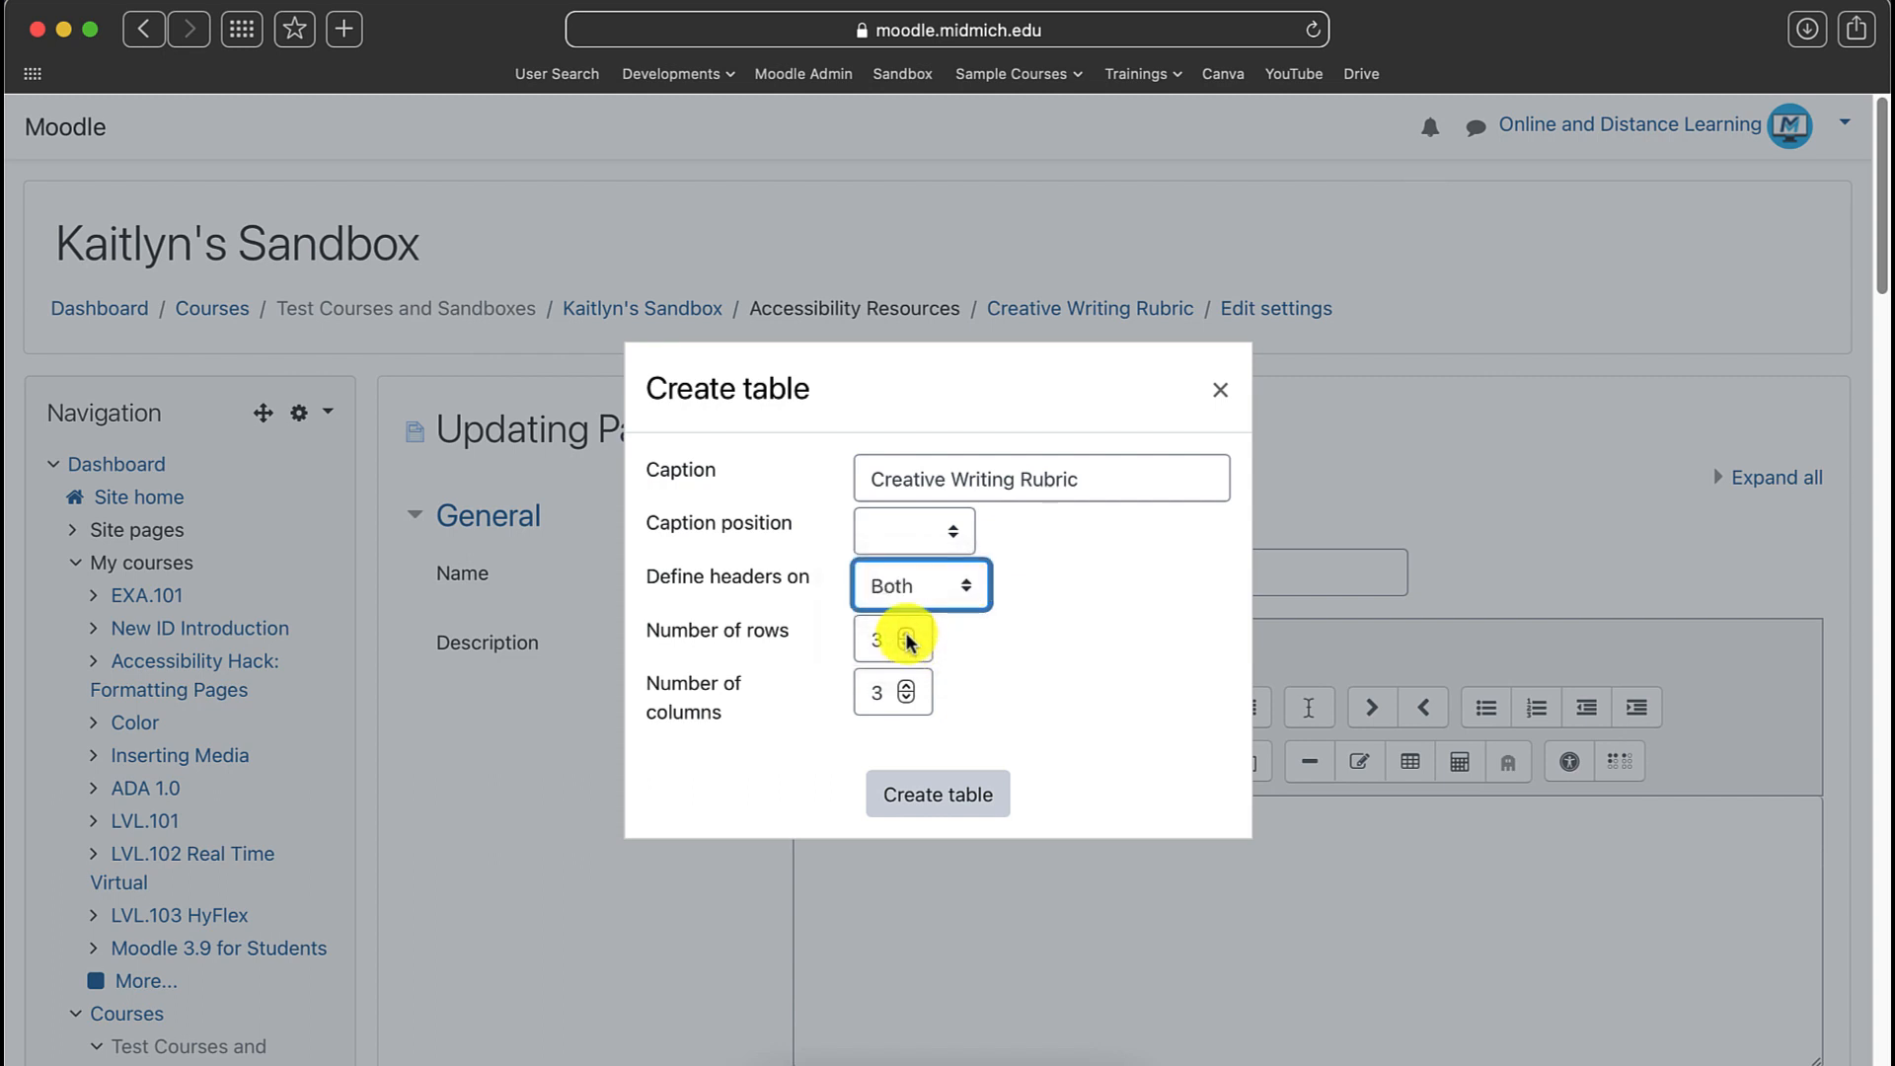
pyautogui.click(907, 635)
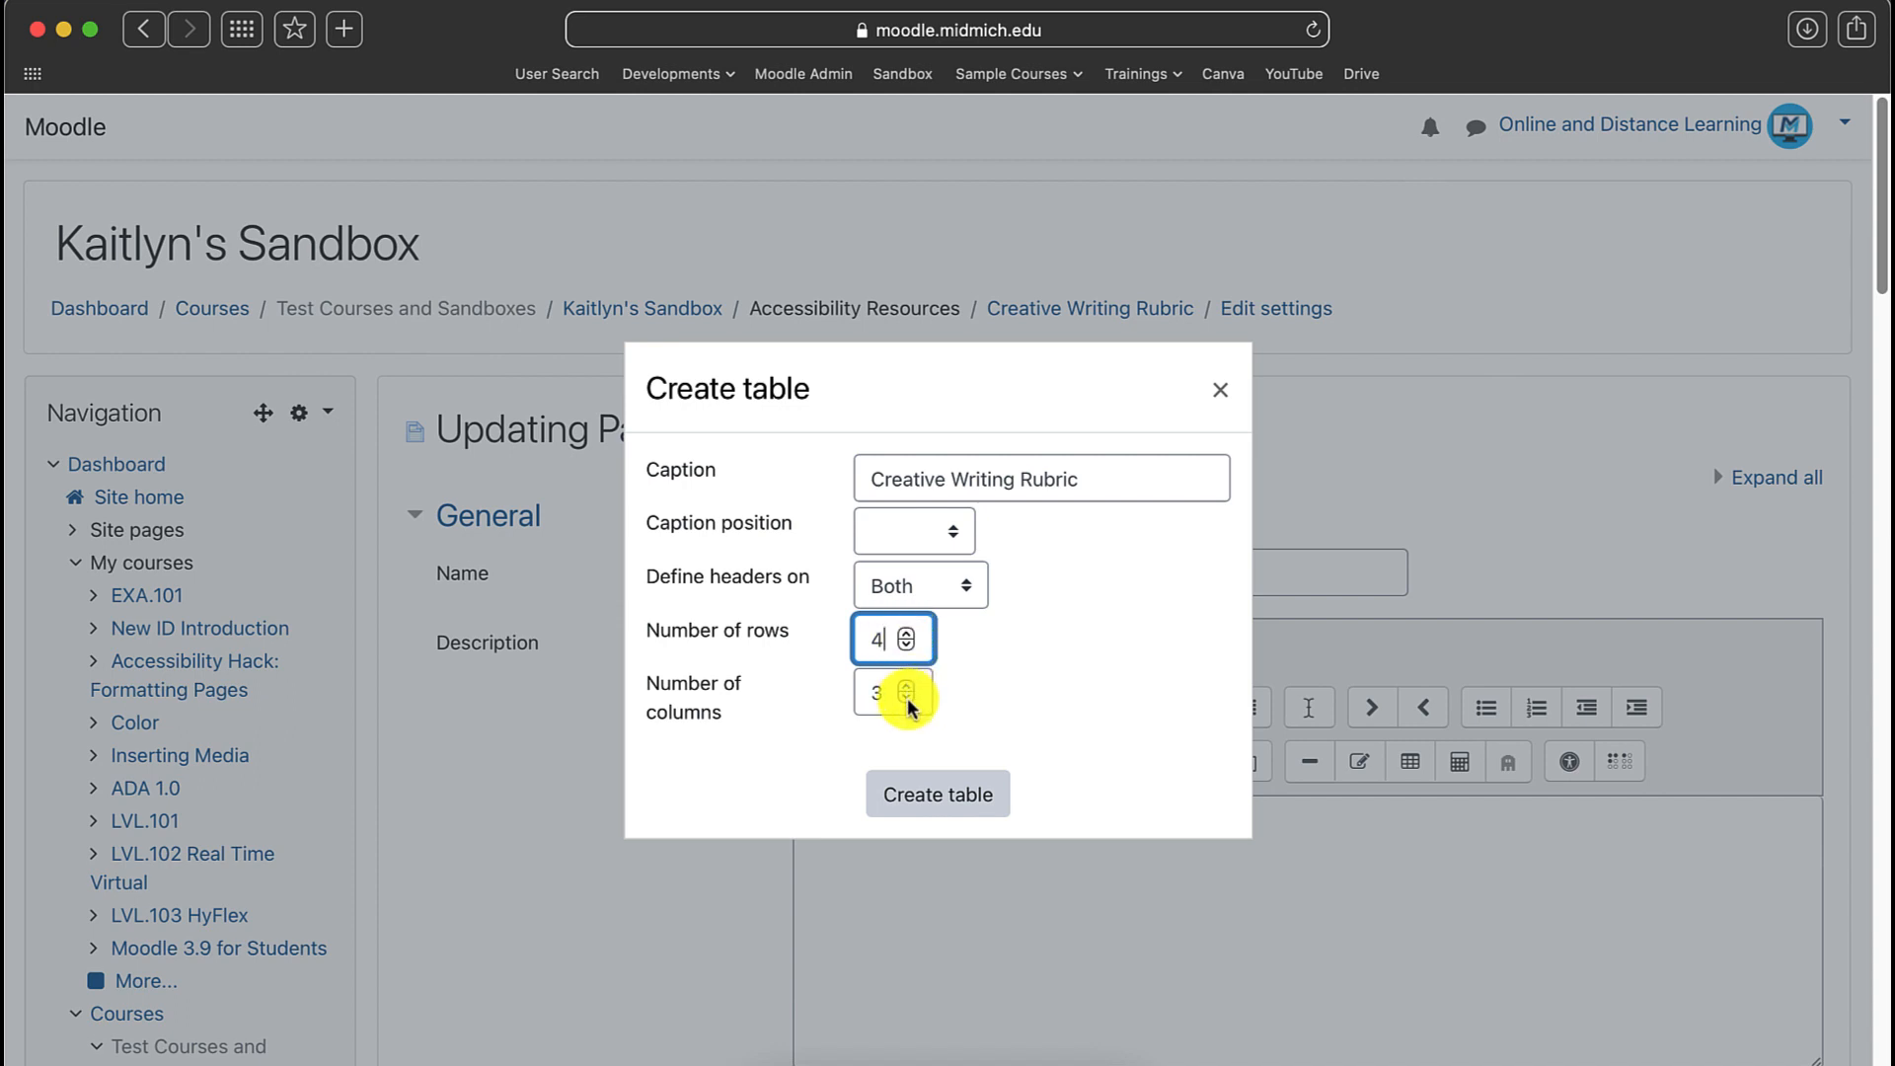
pyautogui.click(951, 812)
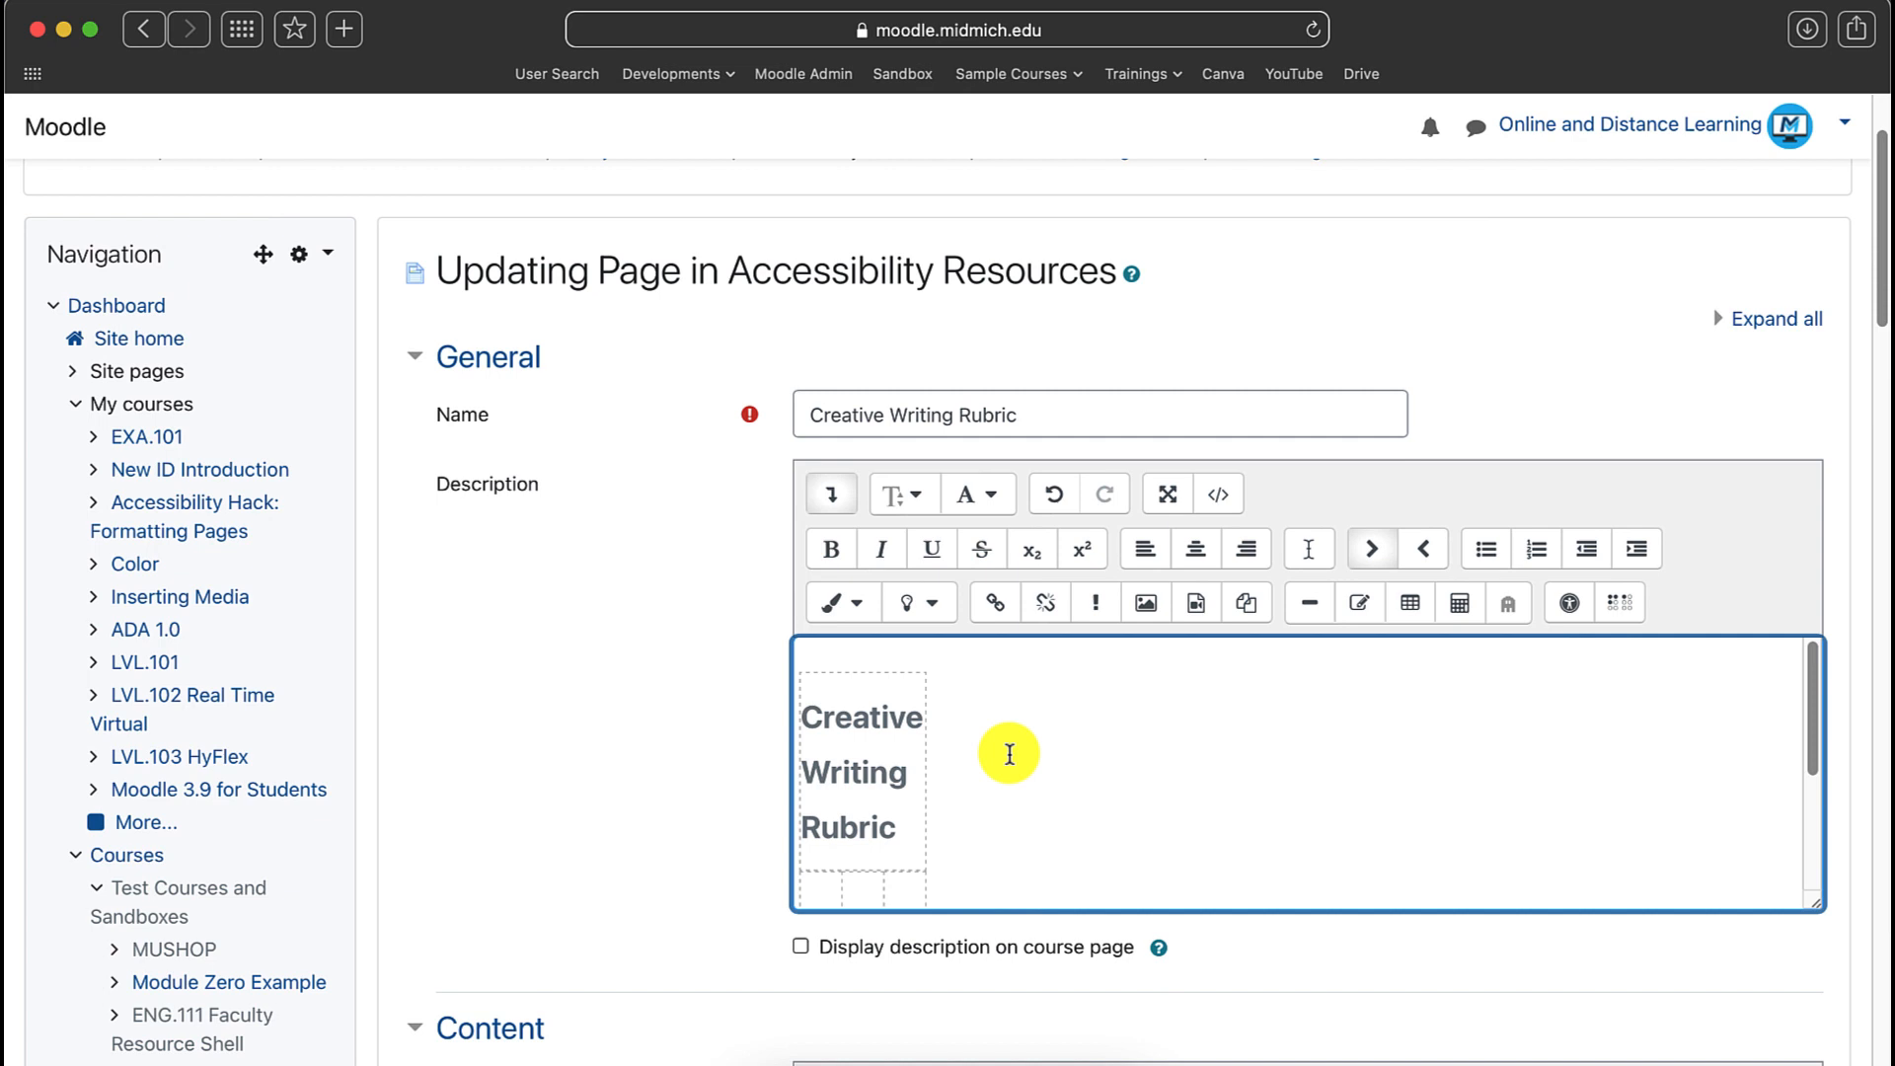
# Add one column after the first column and one row after the first row of the rubric table.
pyautogui.scroll(-3, 1009, 755)
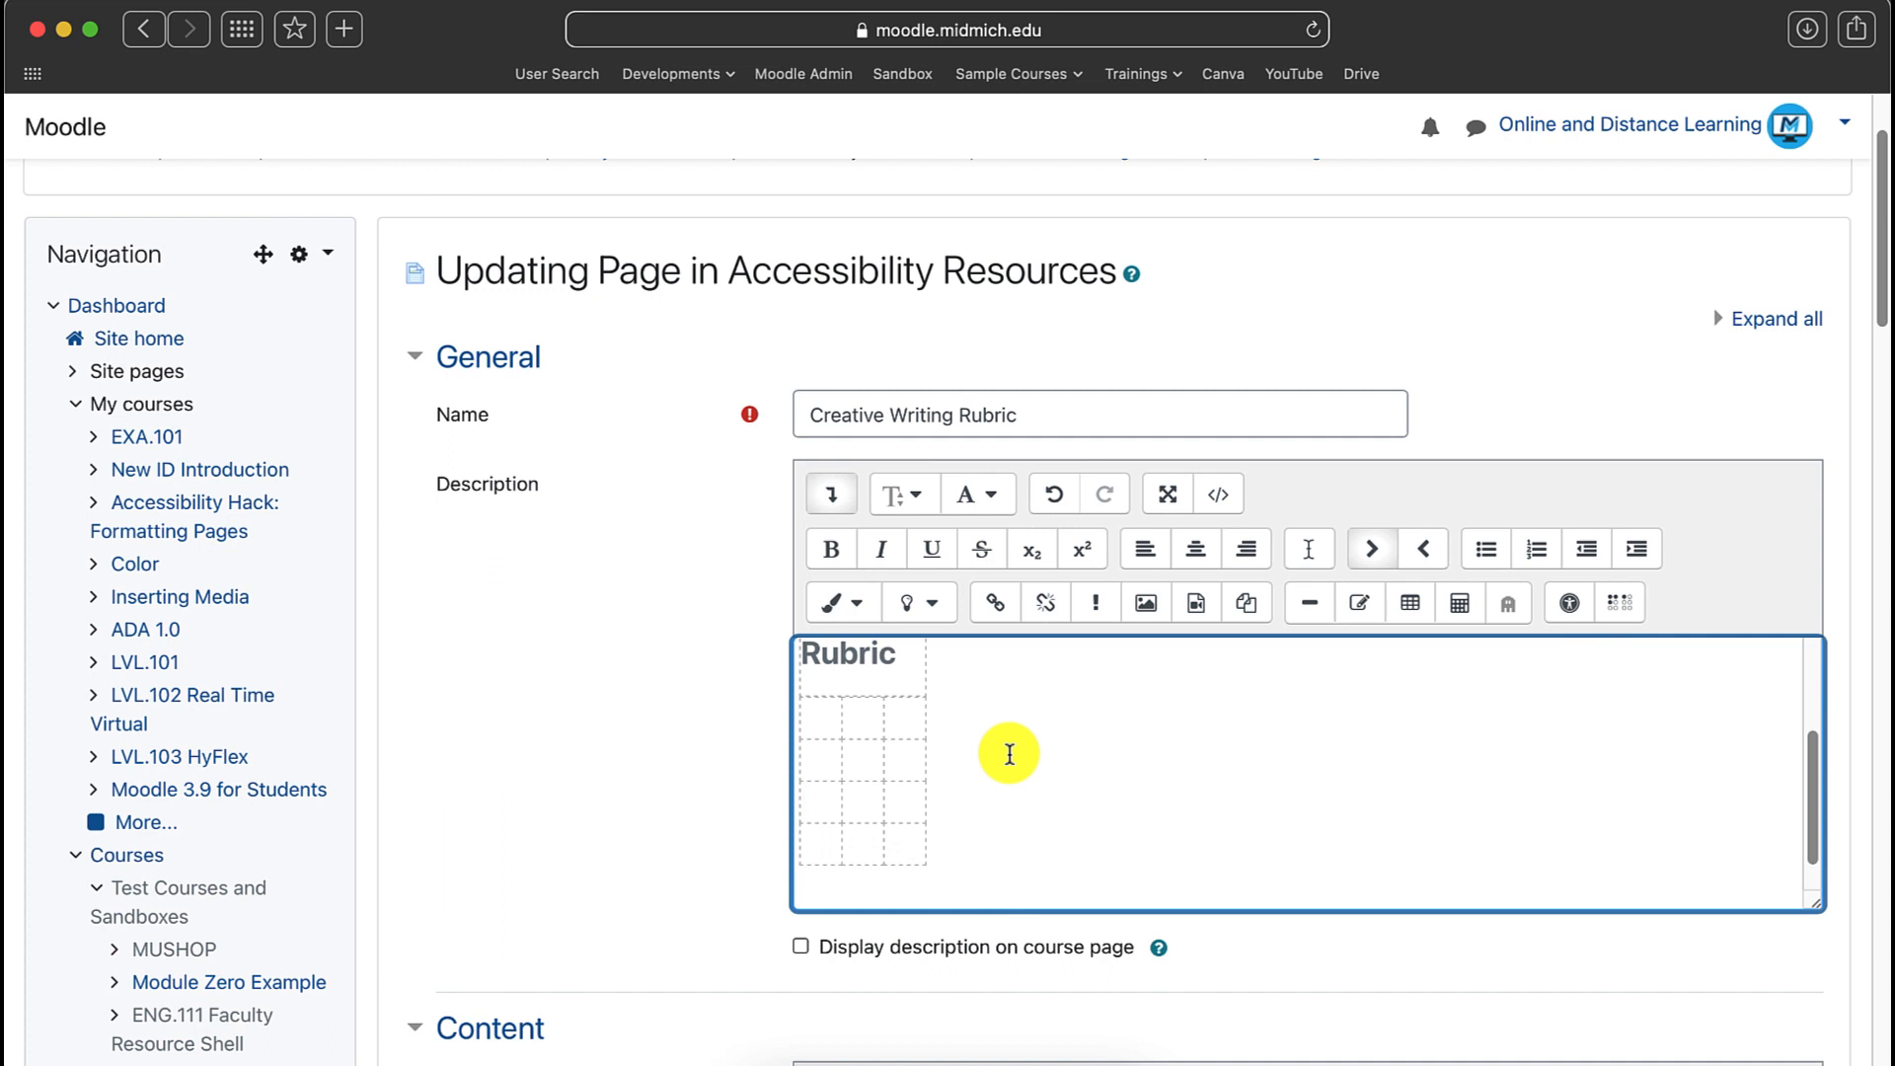
pyautogui.click(824, 715)
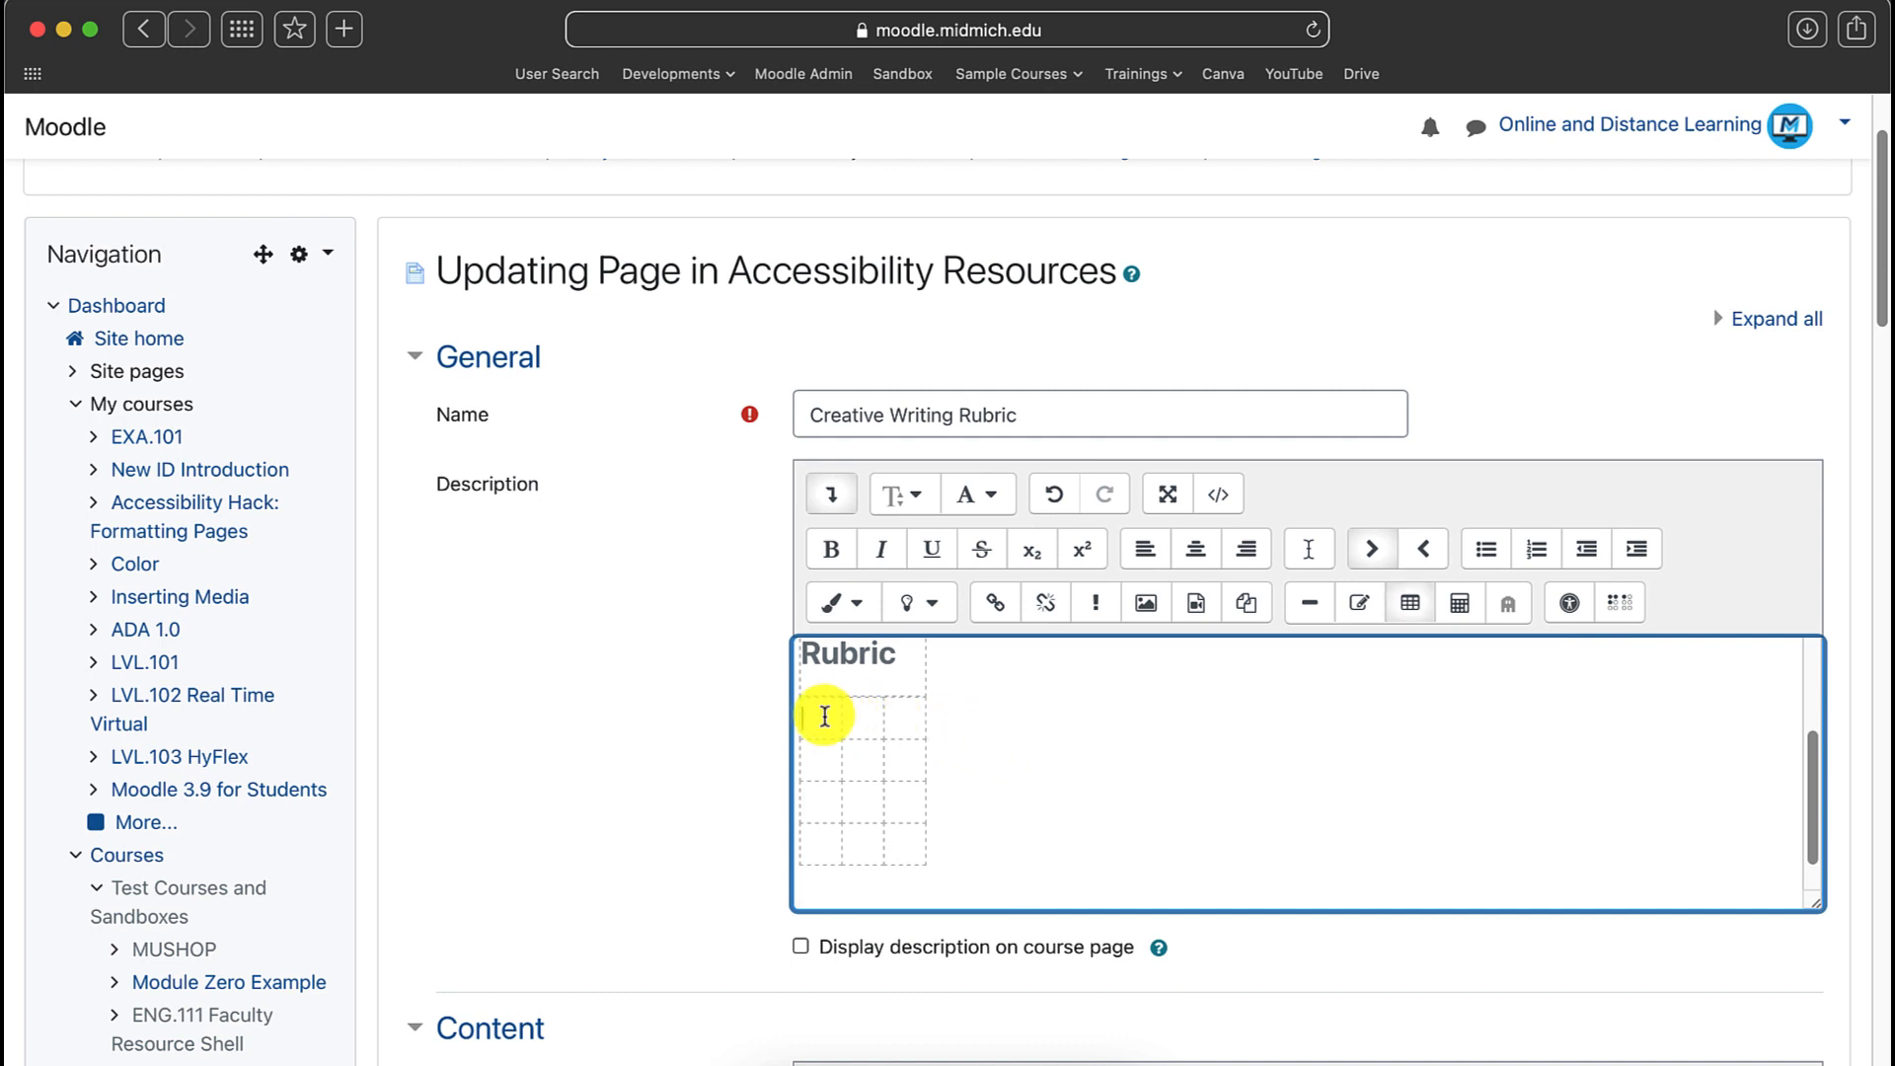
pyautogui.click(1410, 607)
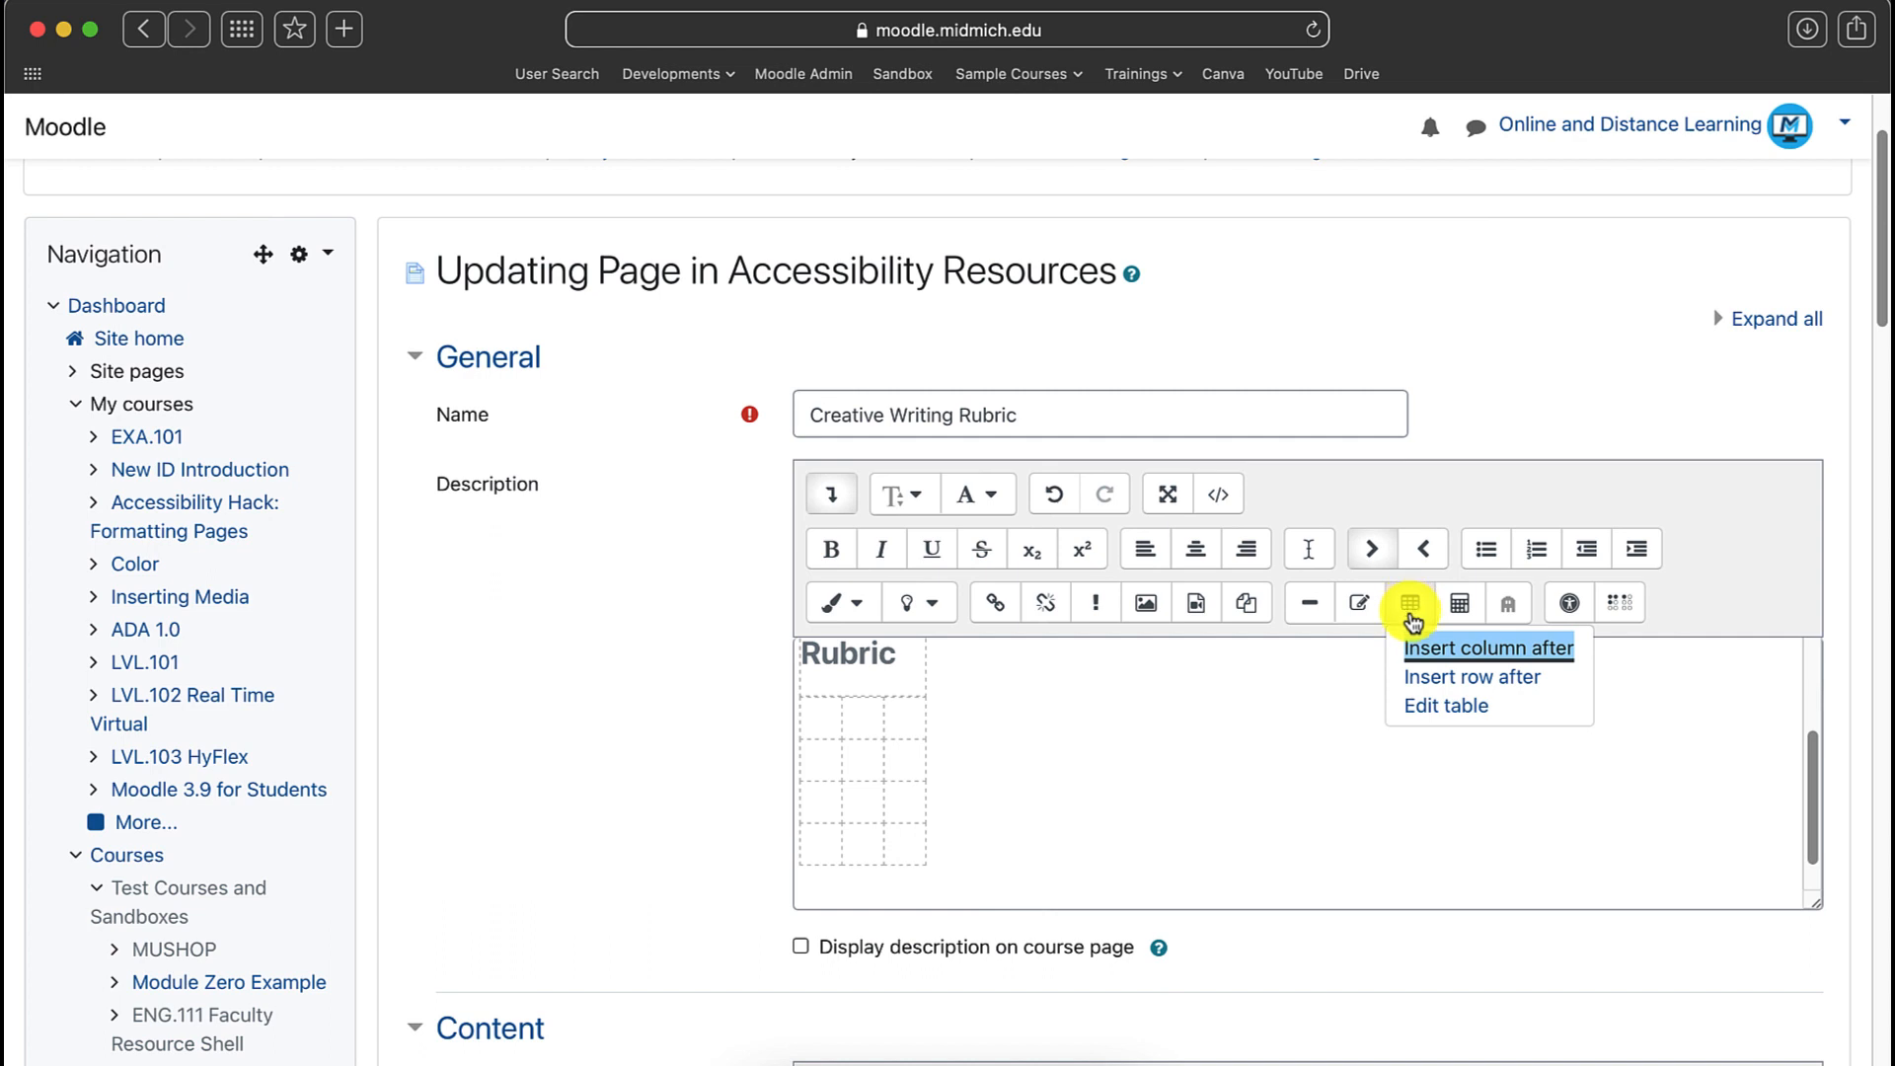
pyautogui.click(1443, 649)
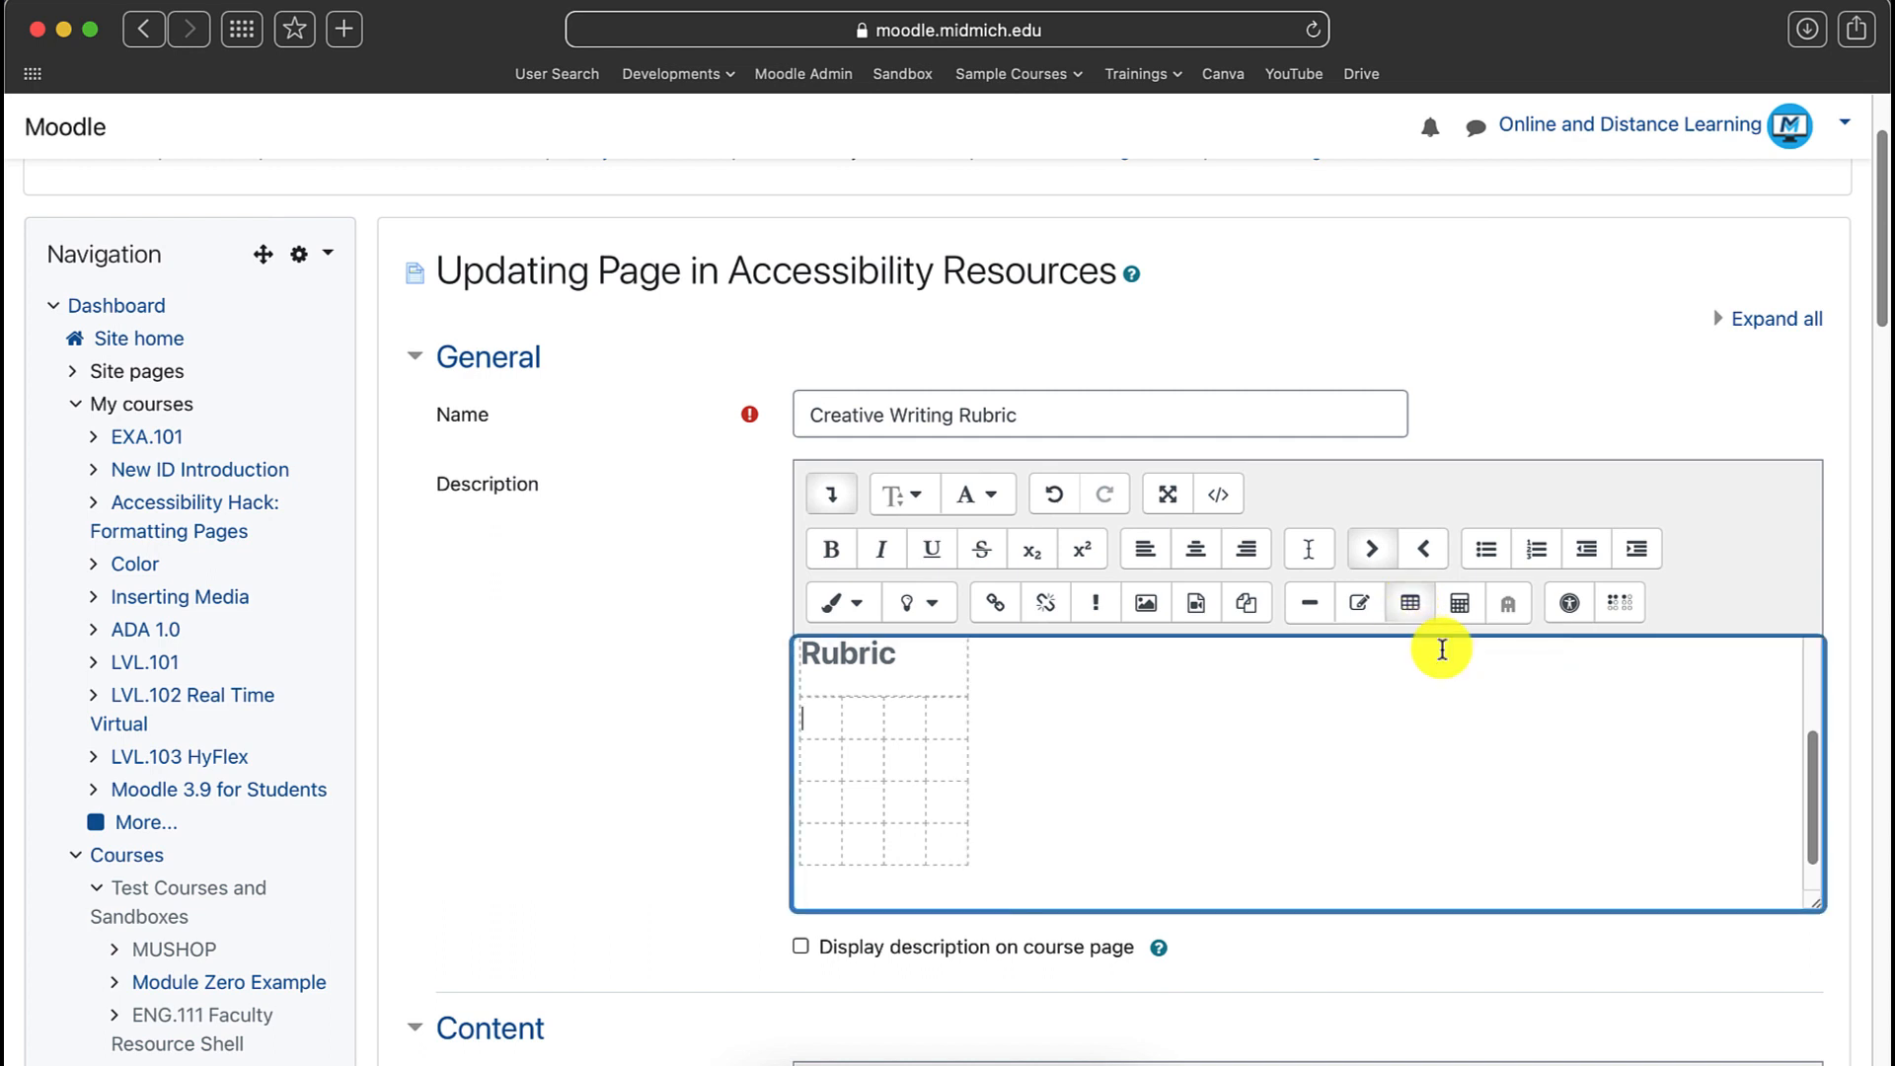
pyautogui.click(1409, 604)
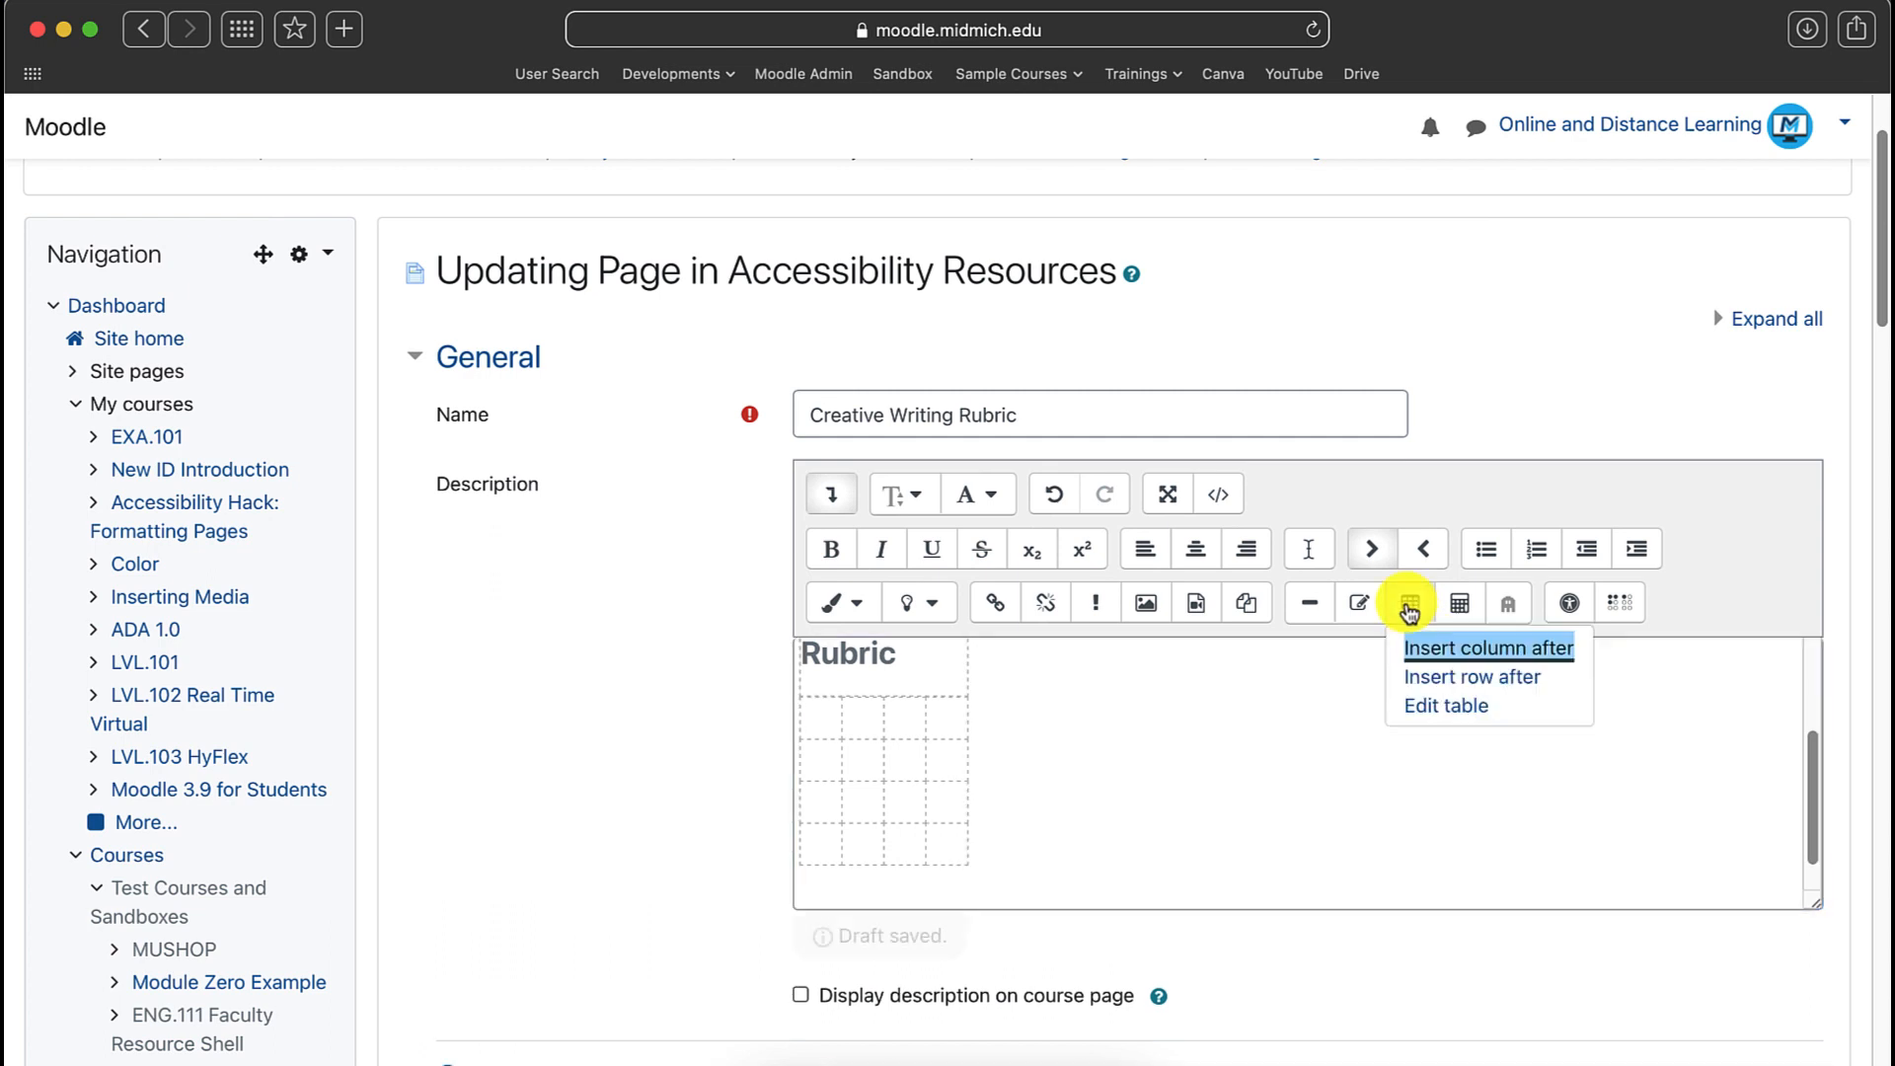
pyautogui.click(1436, 674)
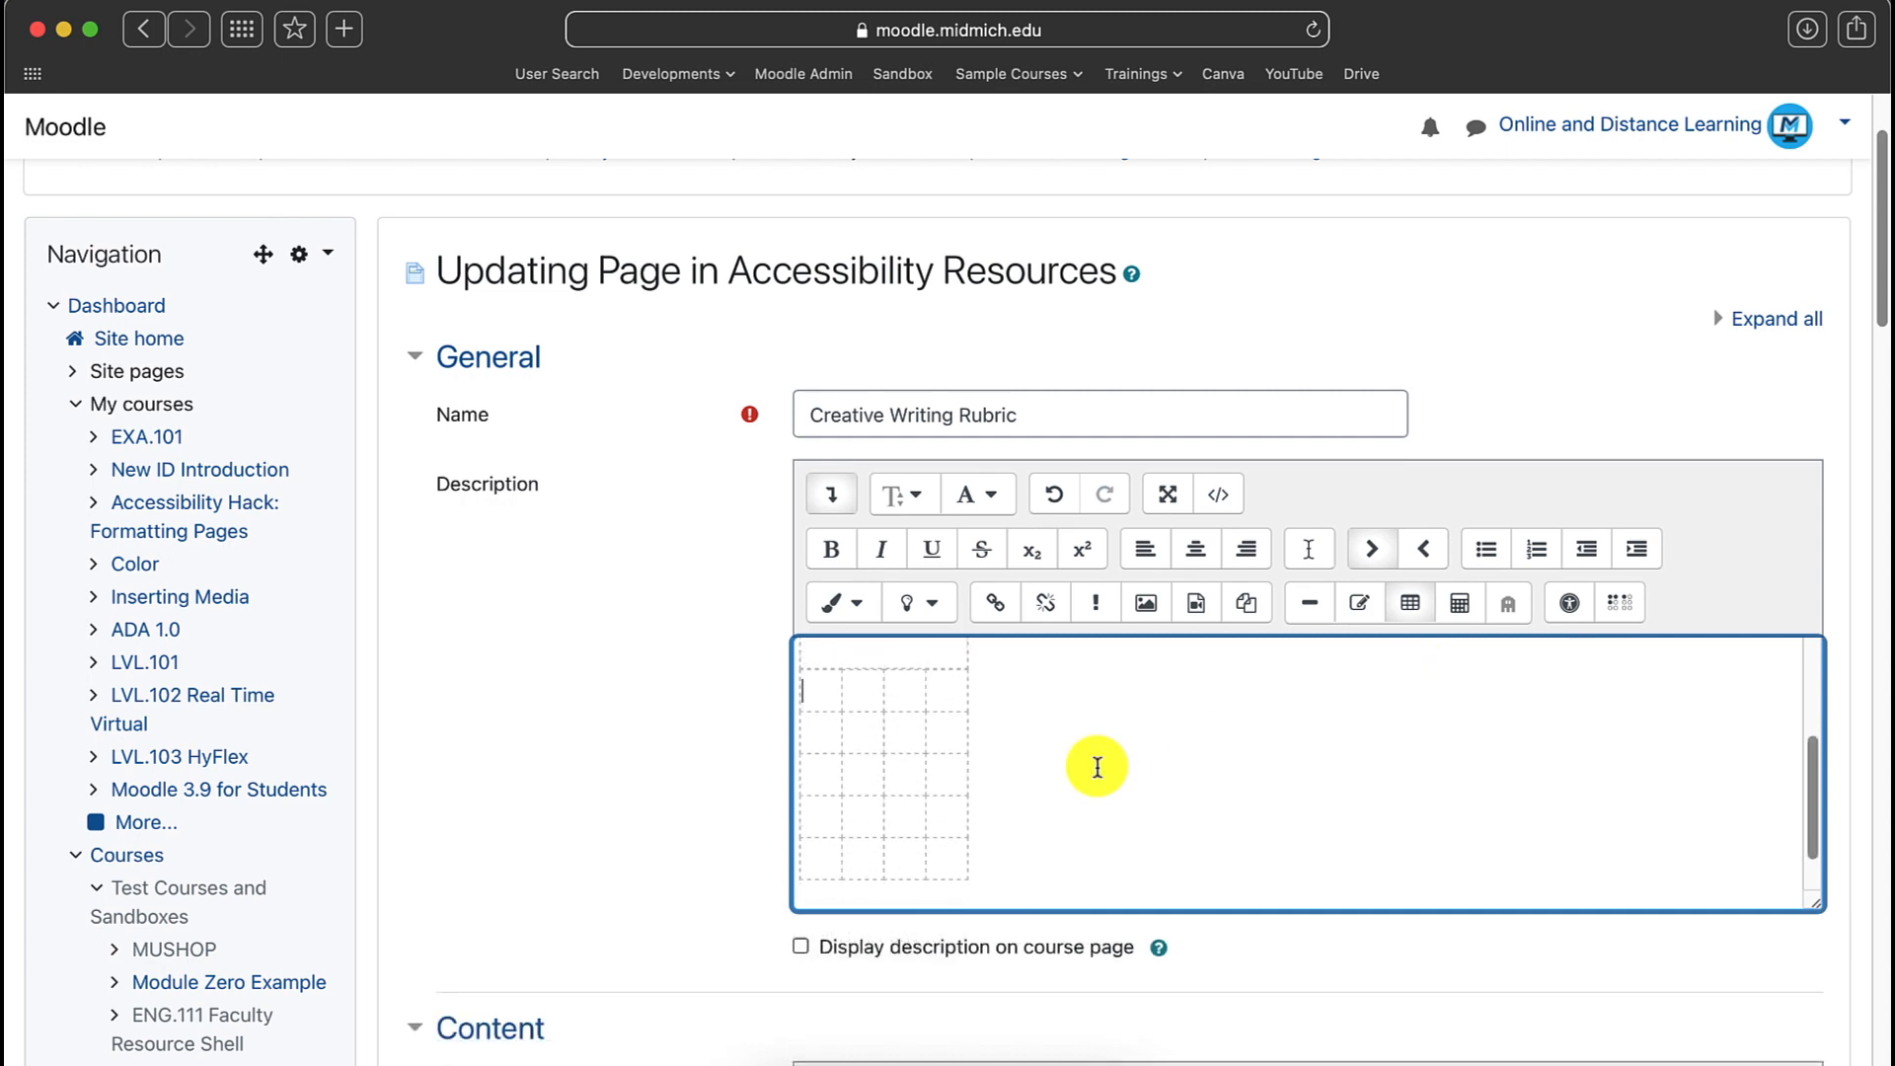
# Fill in the rubric headings Strong (7-10), Acceptable (4-6), Needs Improvement (1-3), Imagery, Figurative Language, Mood and Conventions, and save and display the page.
pyautogui.press('Tab')
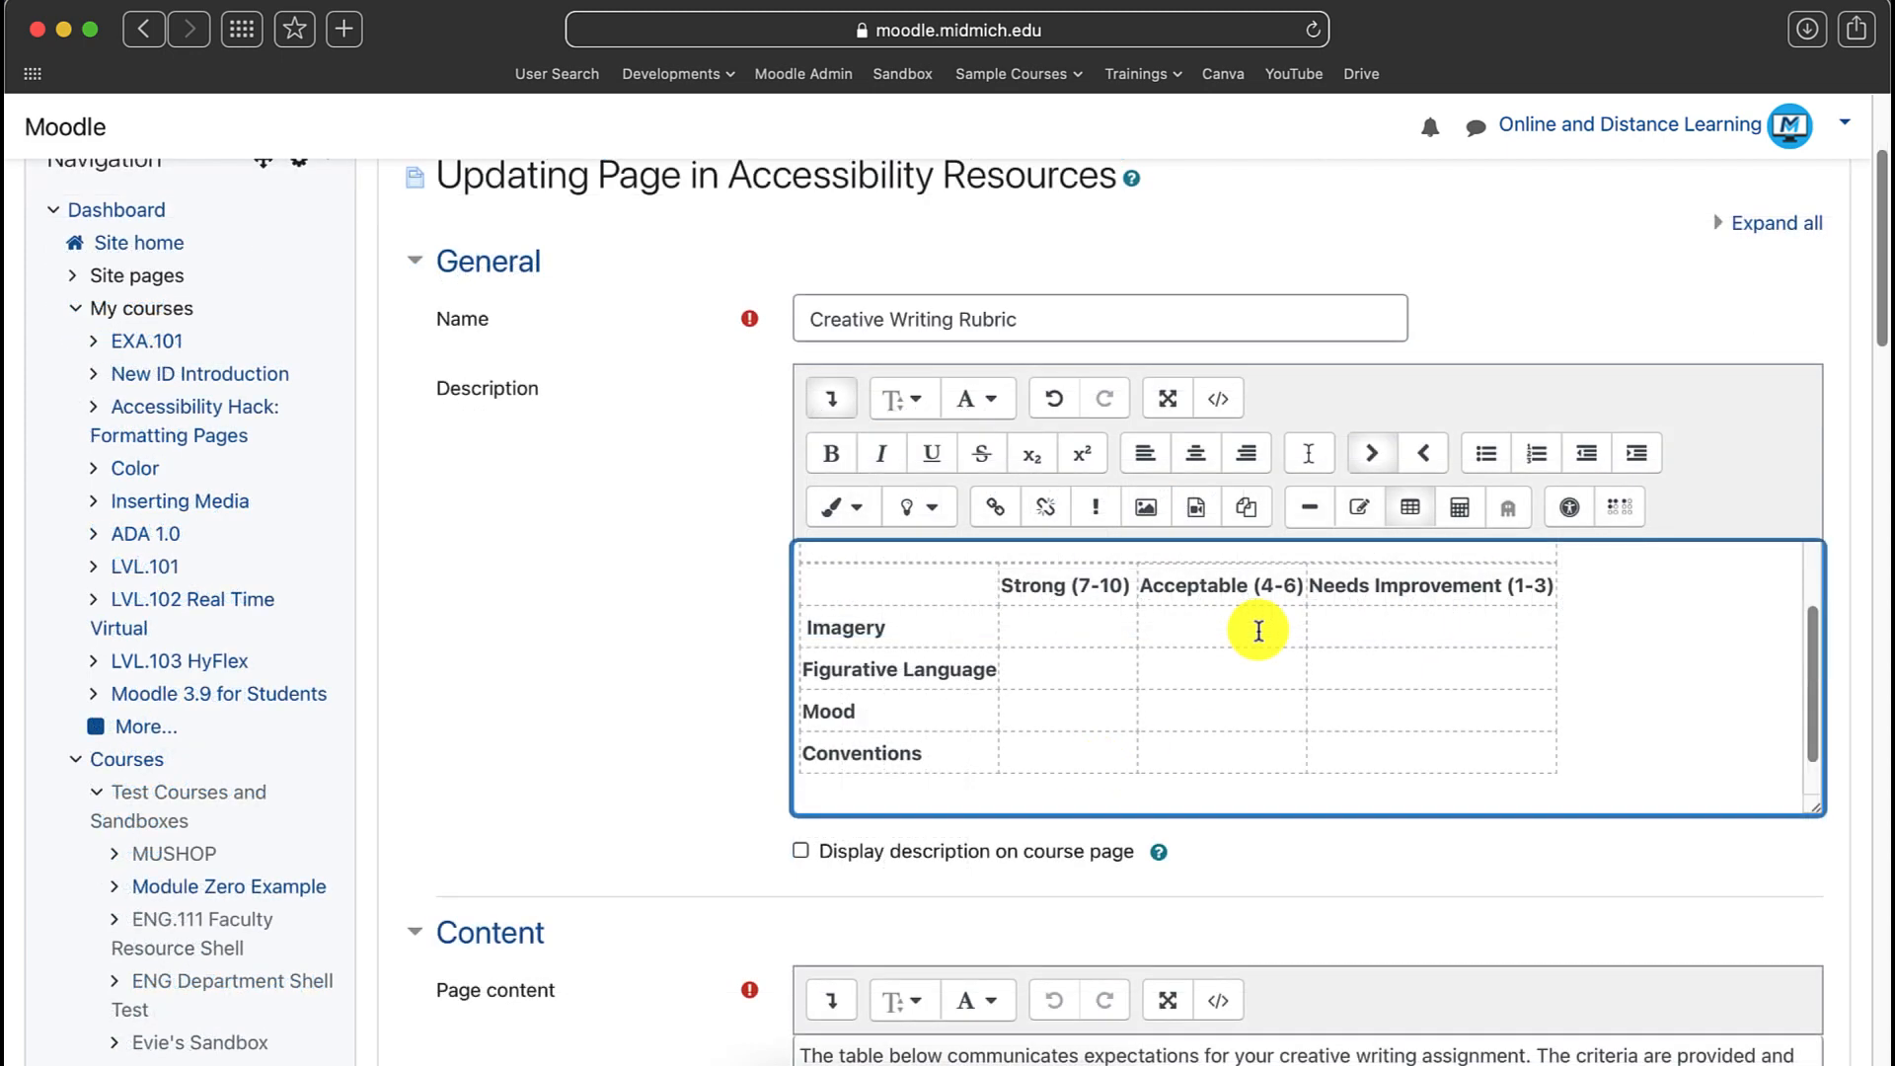
pyautogui.scroll(-3, 731, 765)
pyautogui.scroll(-15, 733, 766)
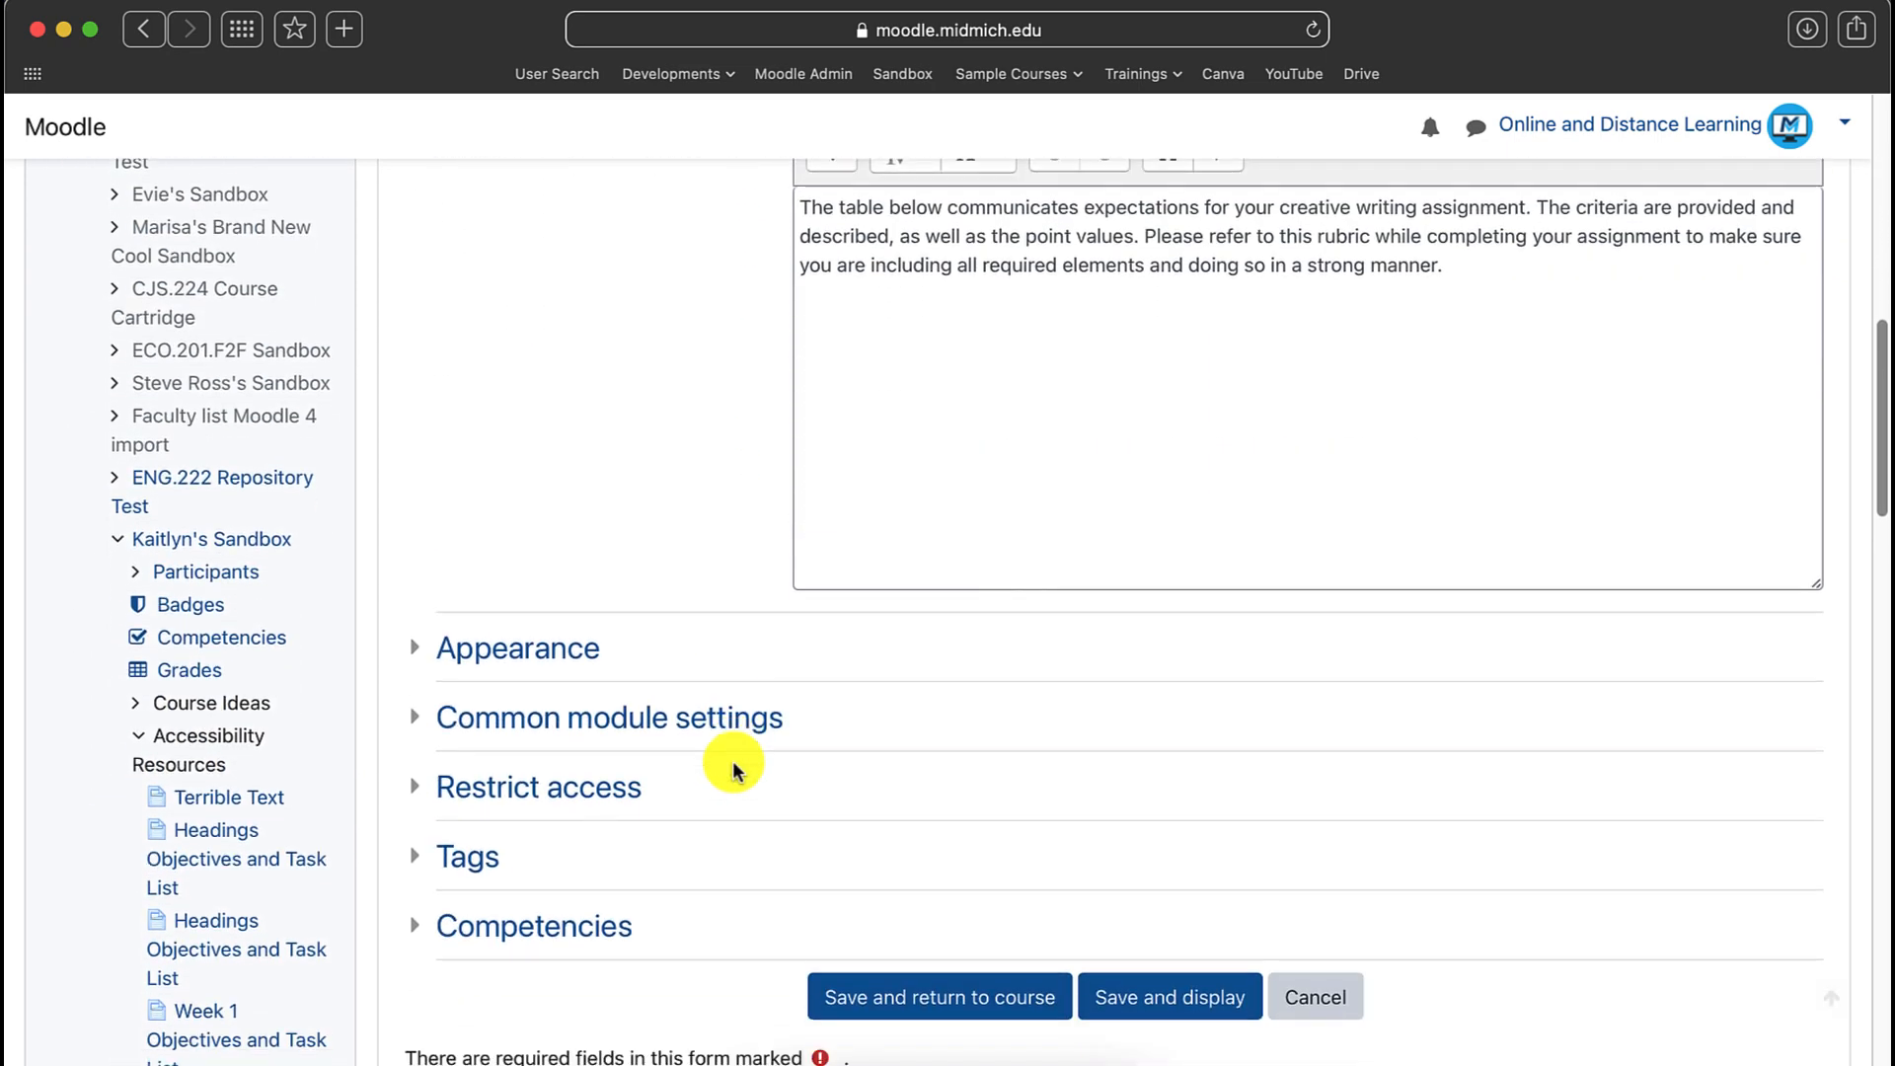
pyautogui.click(1142, 837)
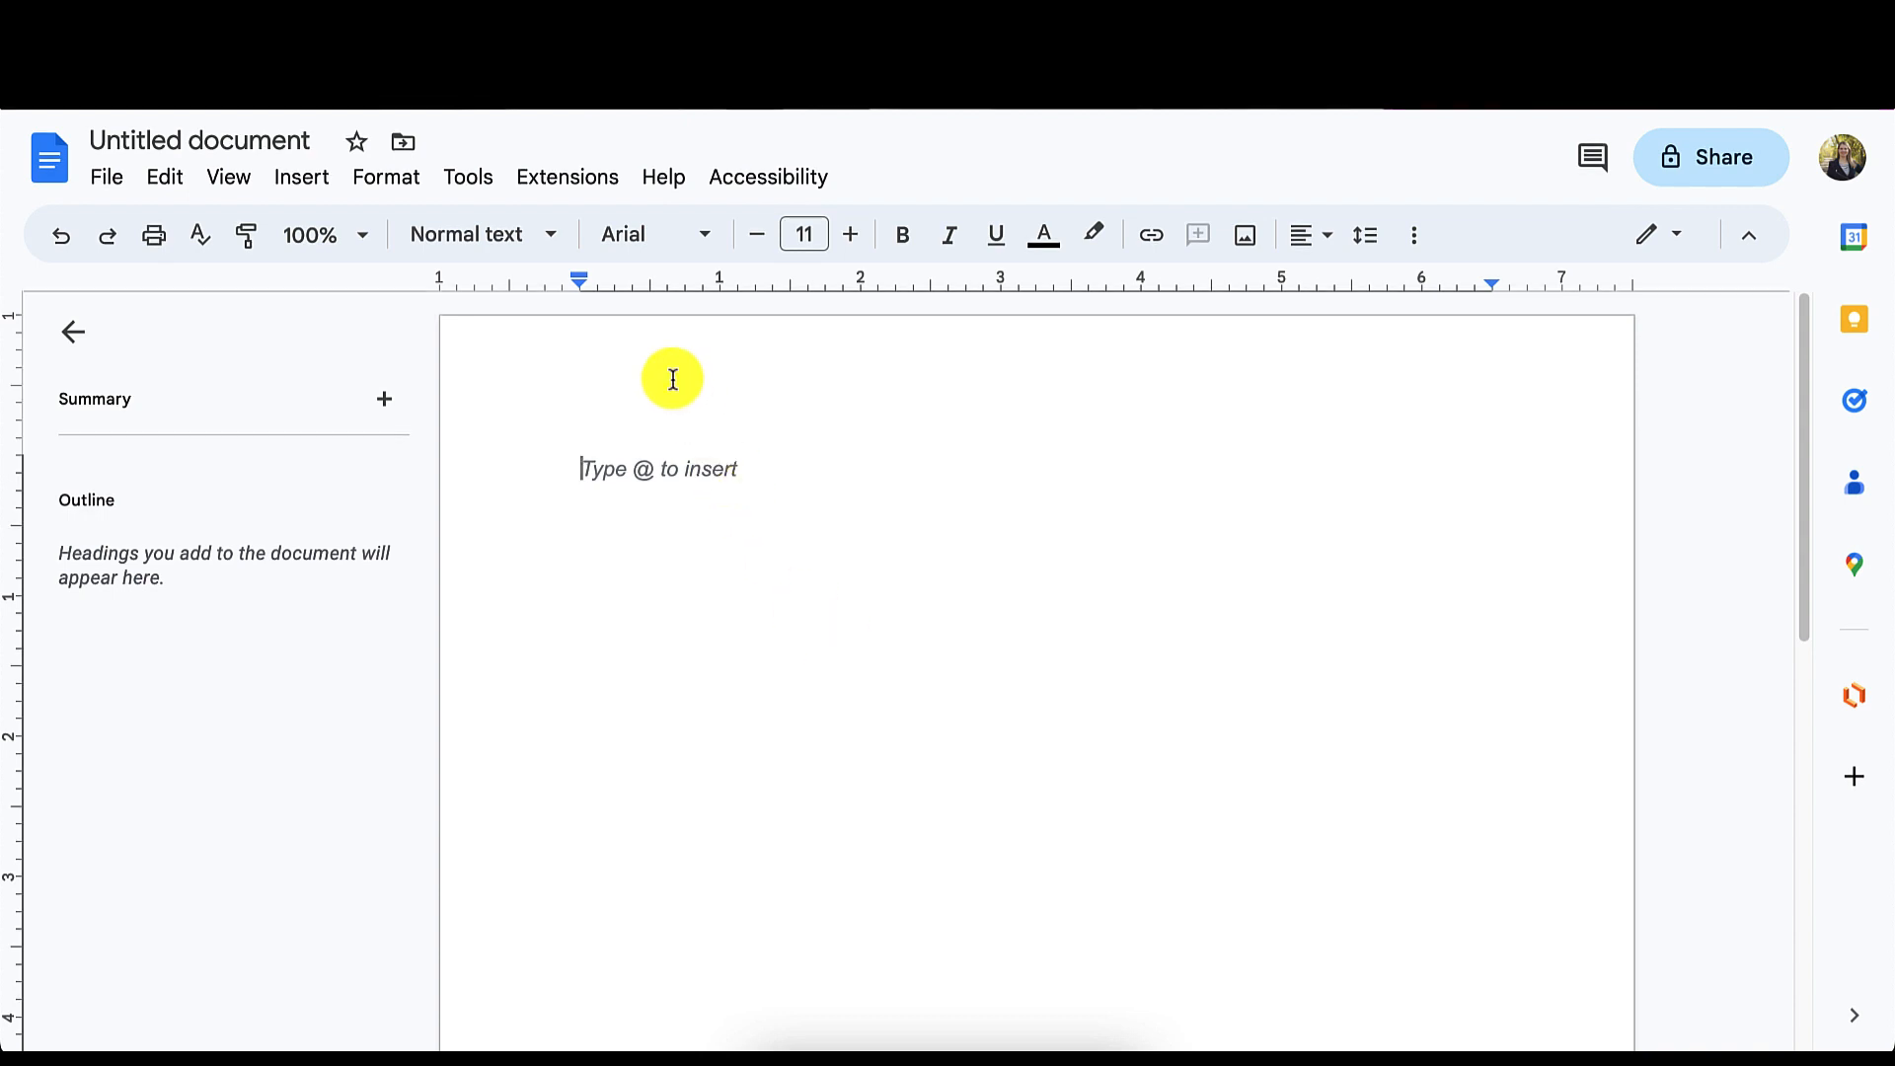
# In the blank Google Docs document, insert a table with 4 columns and 5 rows.
pyautogui.click(321, 182)
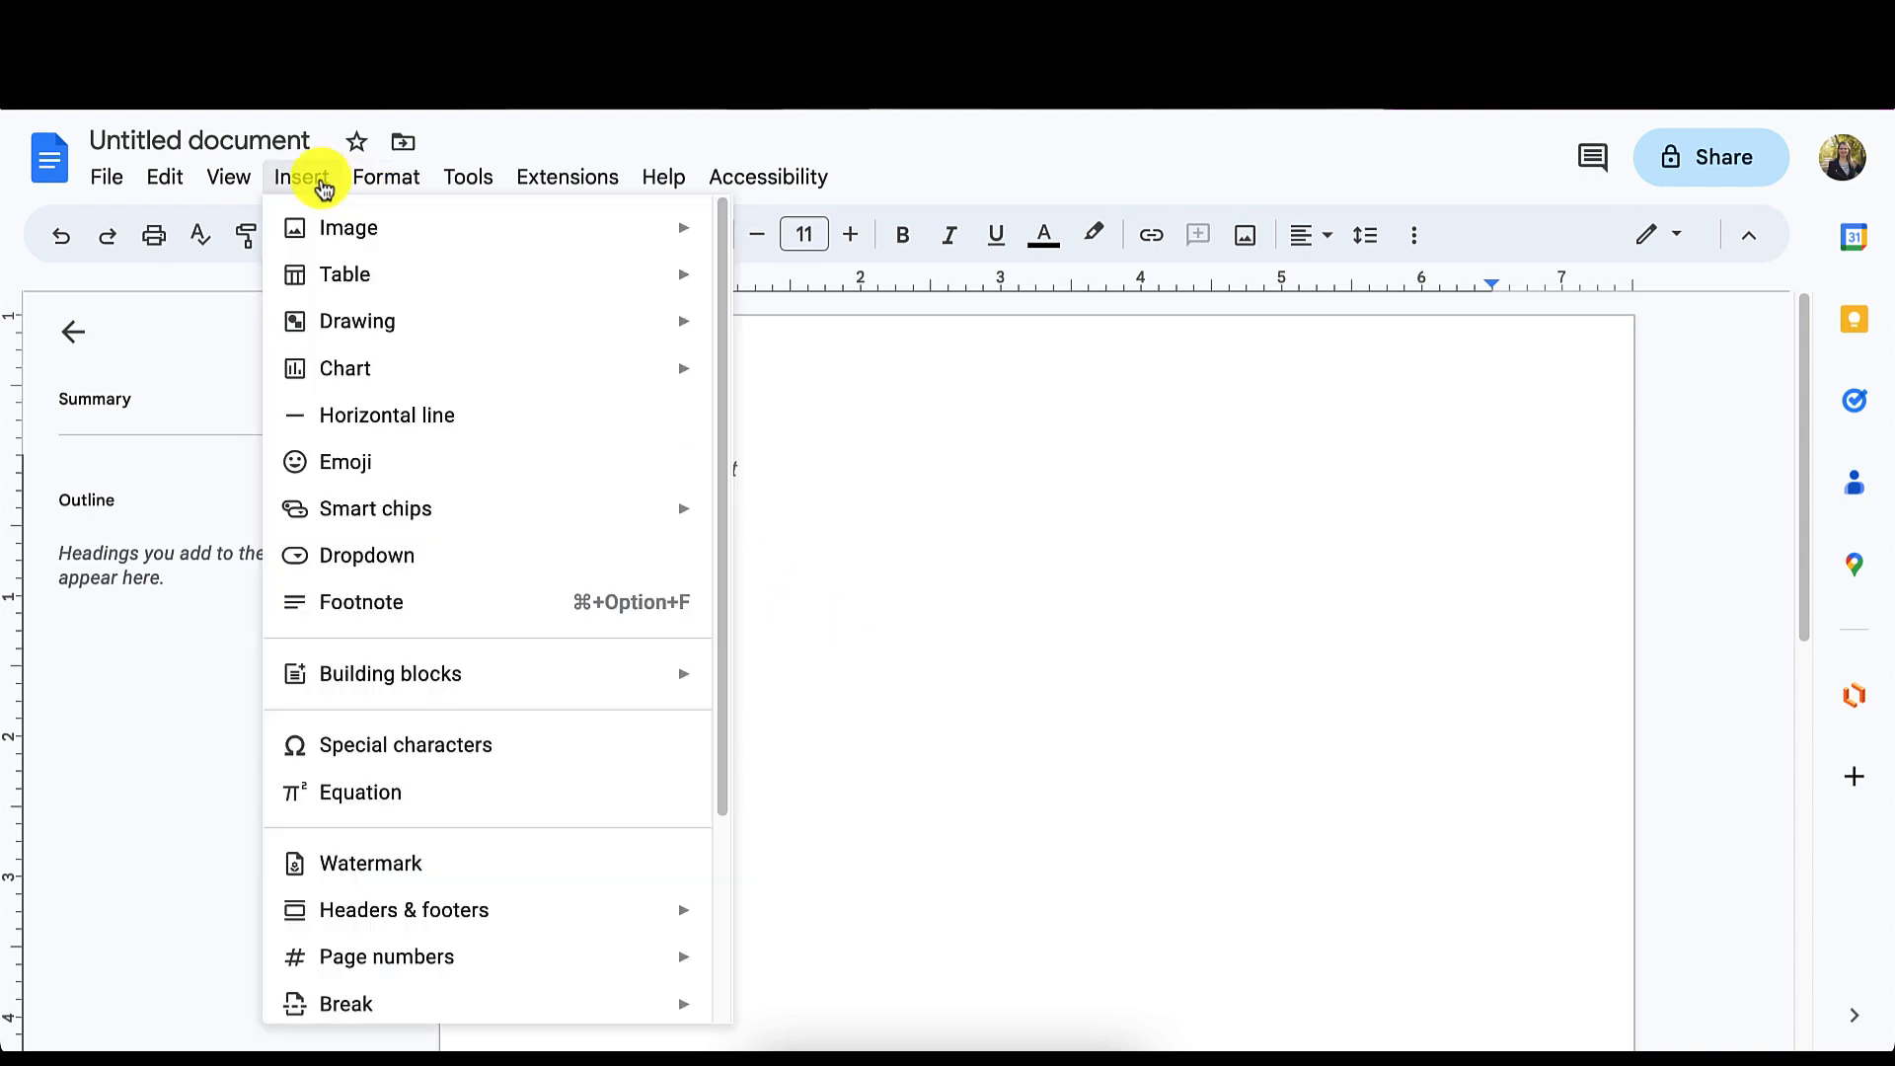
pyautogui.moveTo(392, 279)
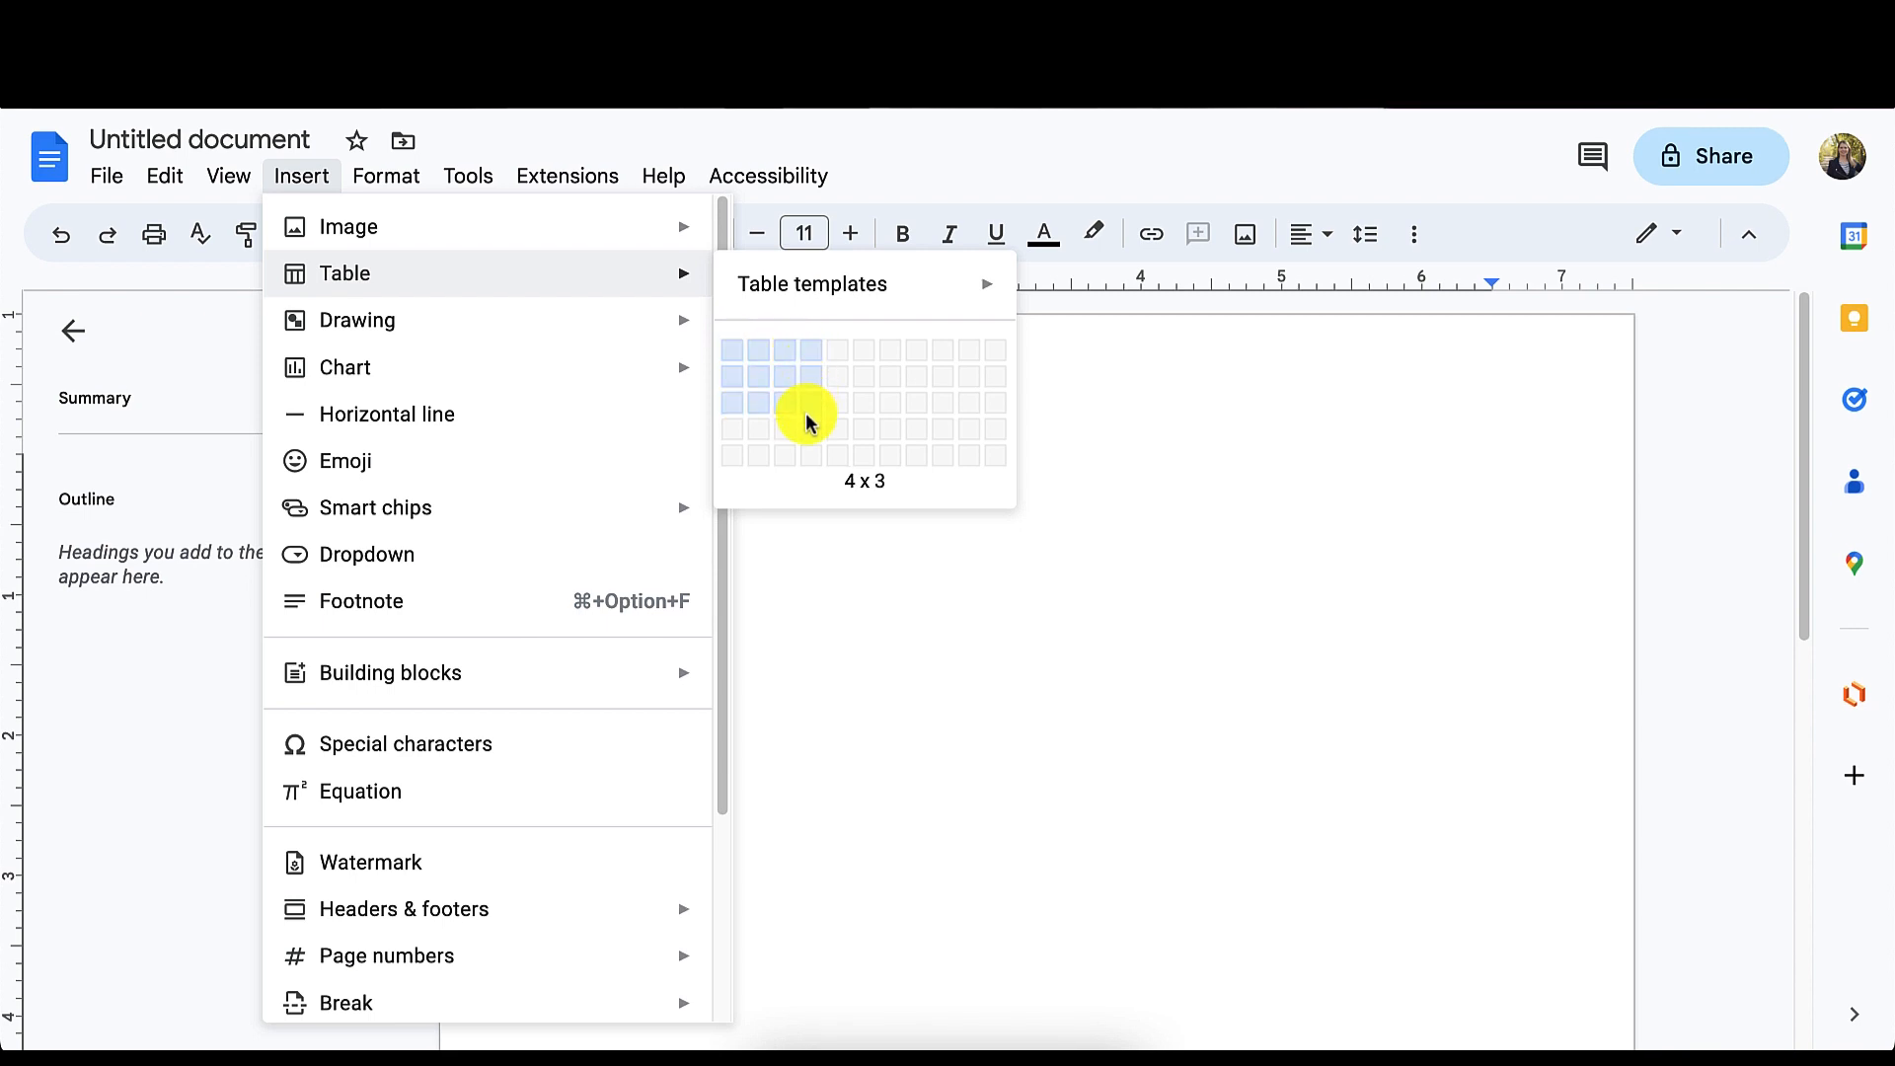
pyautogui.click(808, 459)
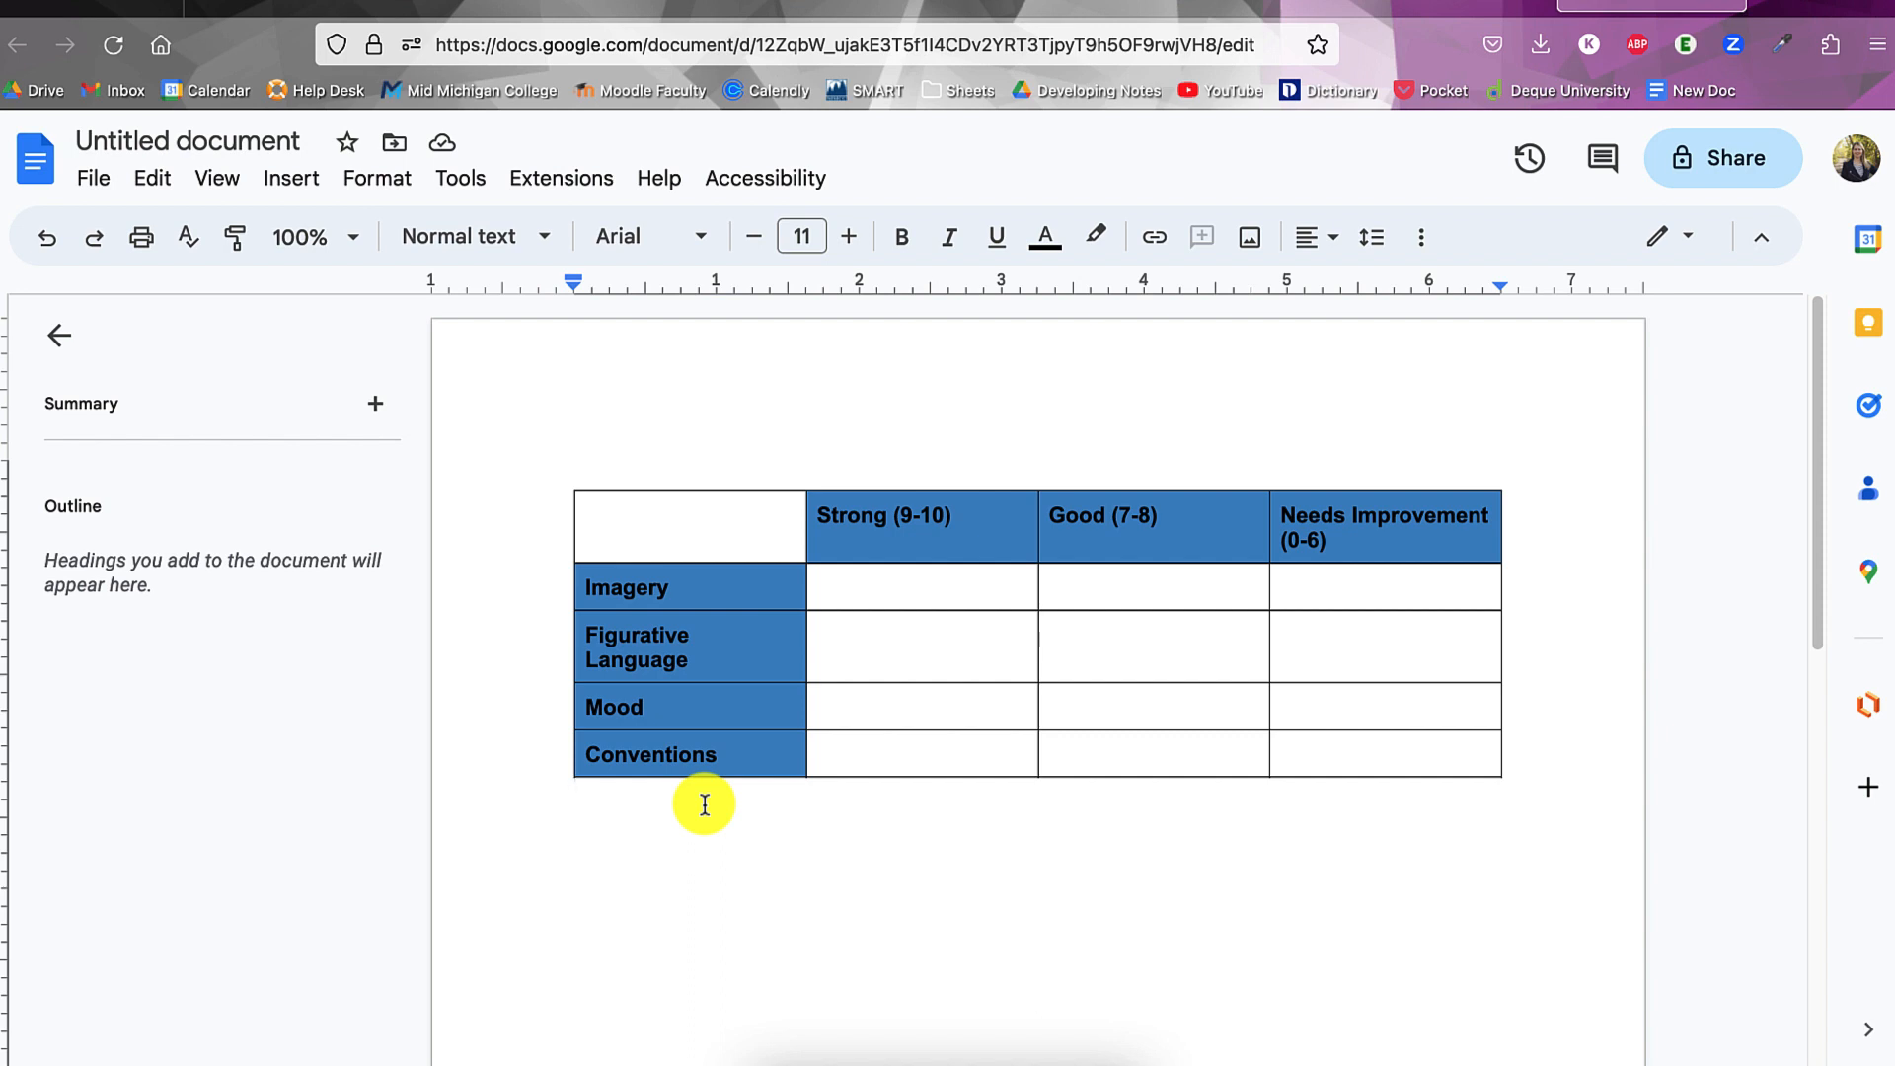
# Launch the Grackle Docs add-on to run an accessibility check on the rubric document.
pyautogui.click(561, 177)
pyautogui.moveTo(654, 347)
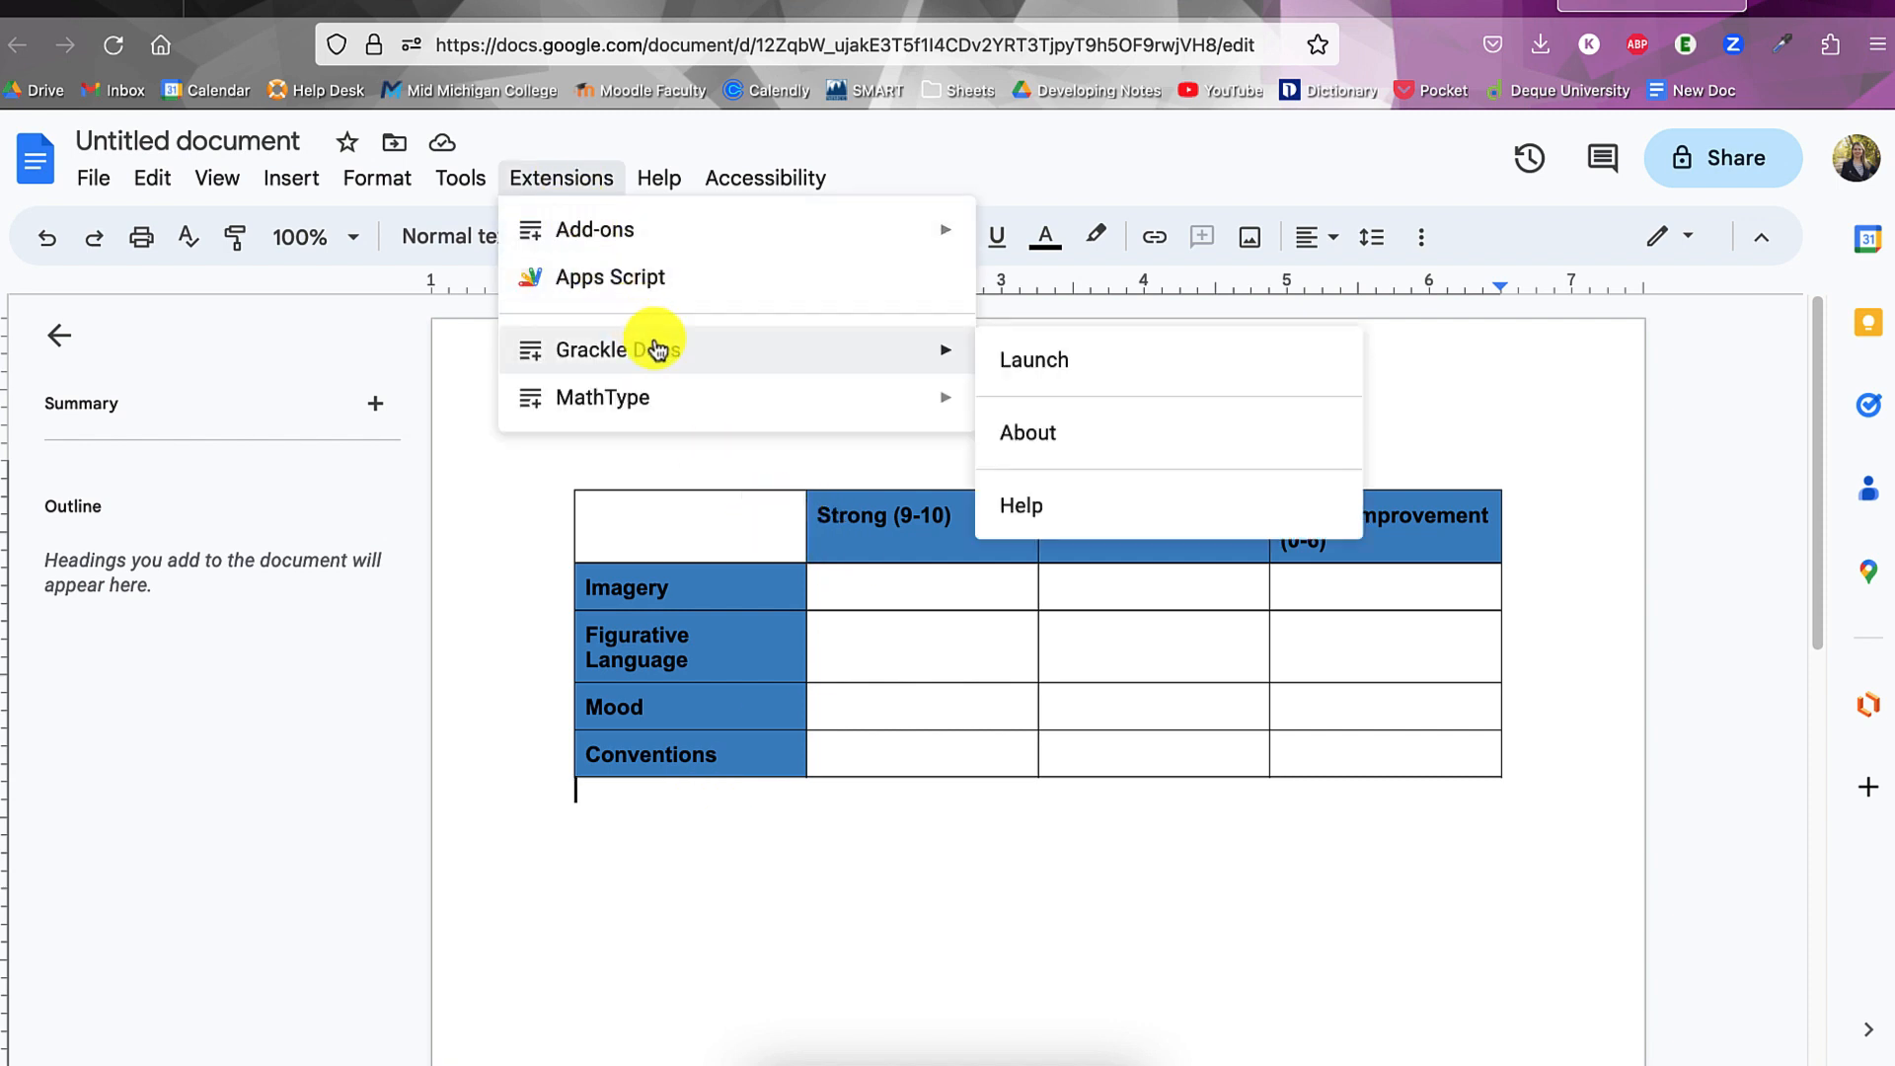
pyautogui.click(1033, 366)
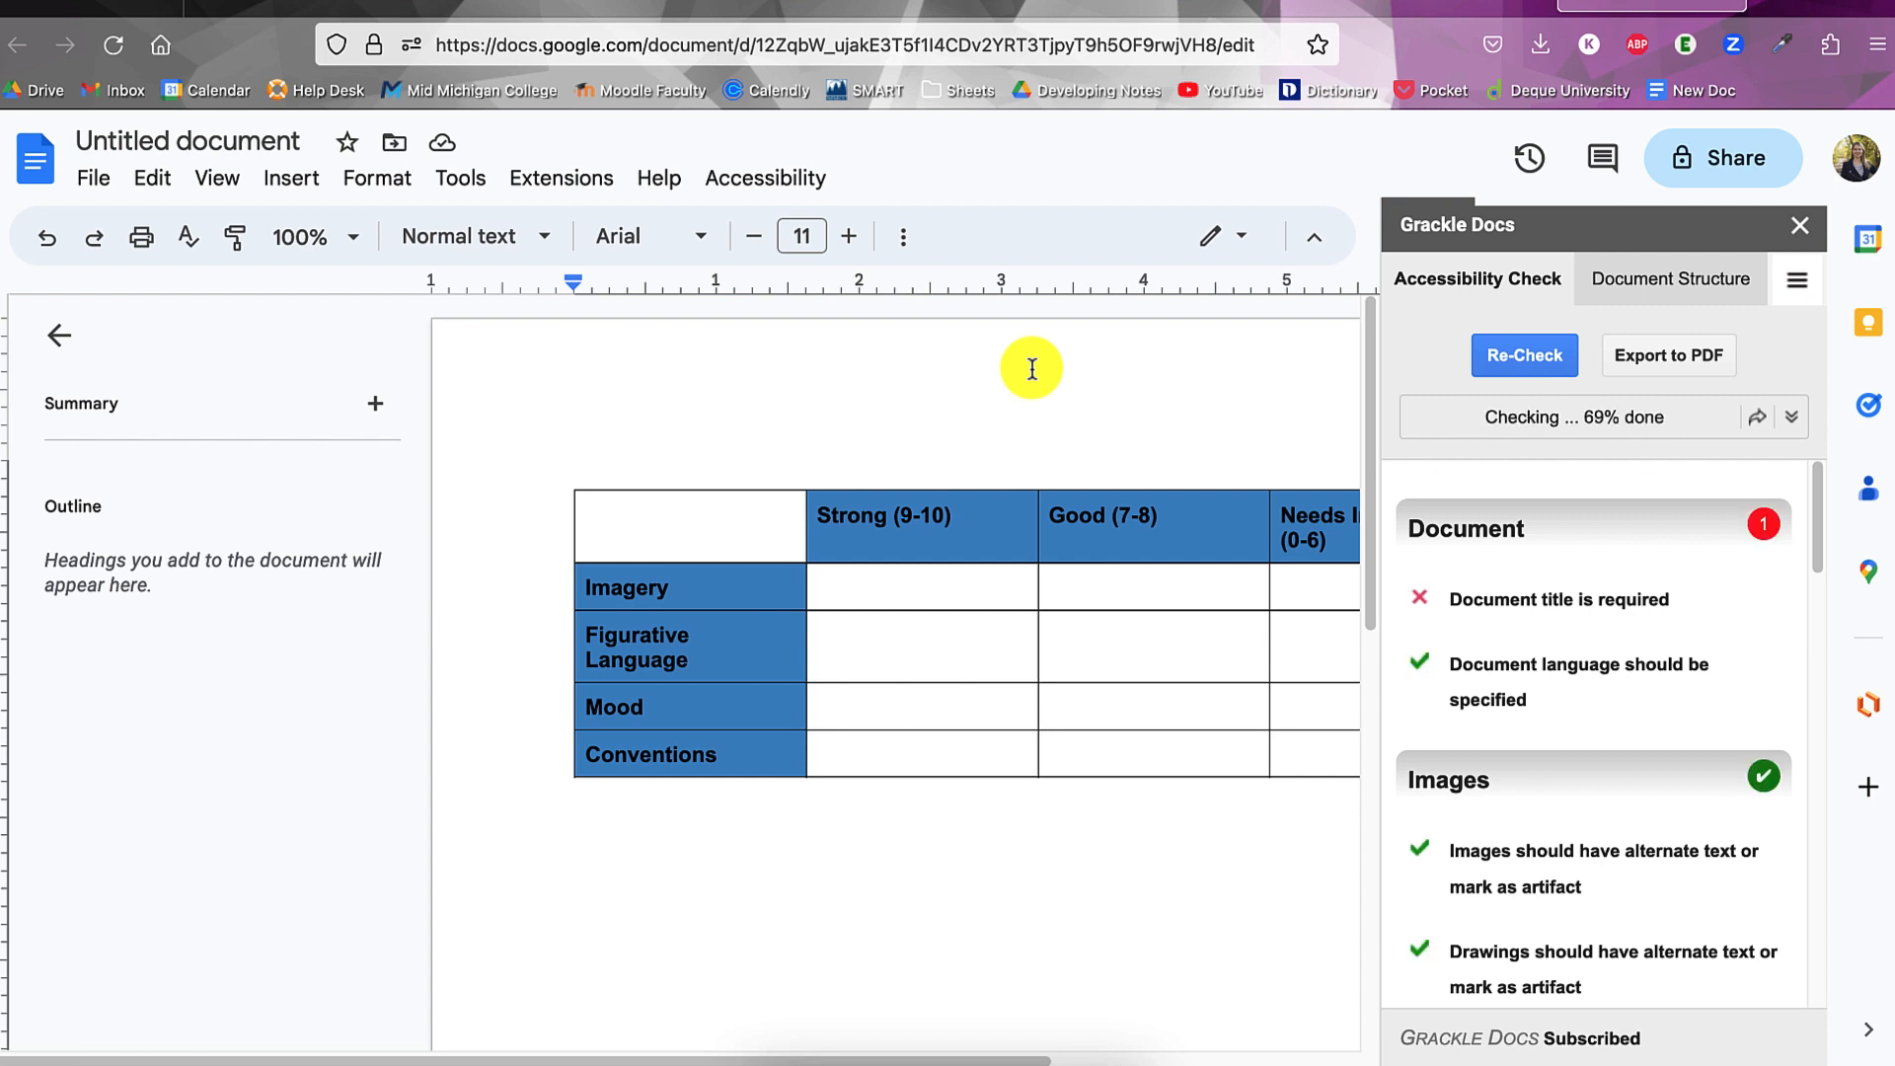
# From the table tagging issue in the accessibility check, tag the rubric table with its first row and first column as headers.
pyautogui.scroll(-5, 1500, 598)
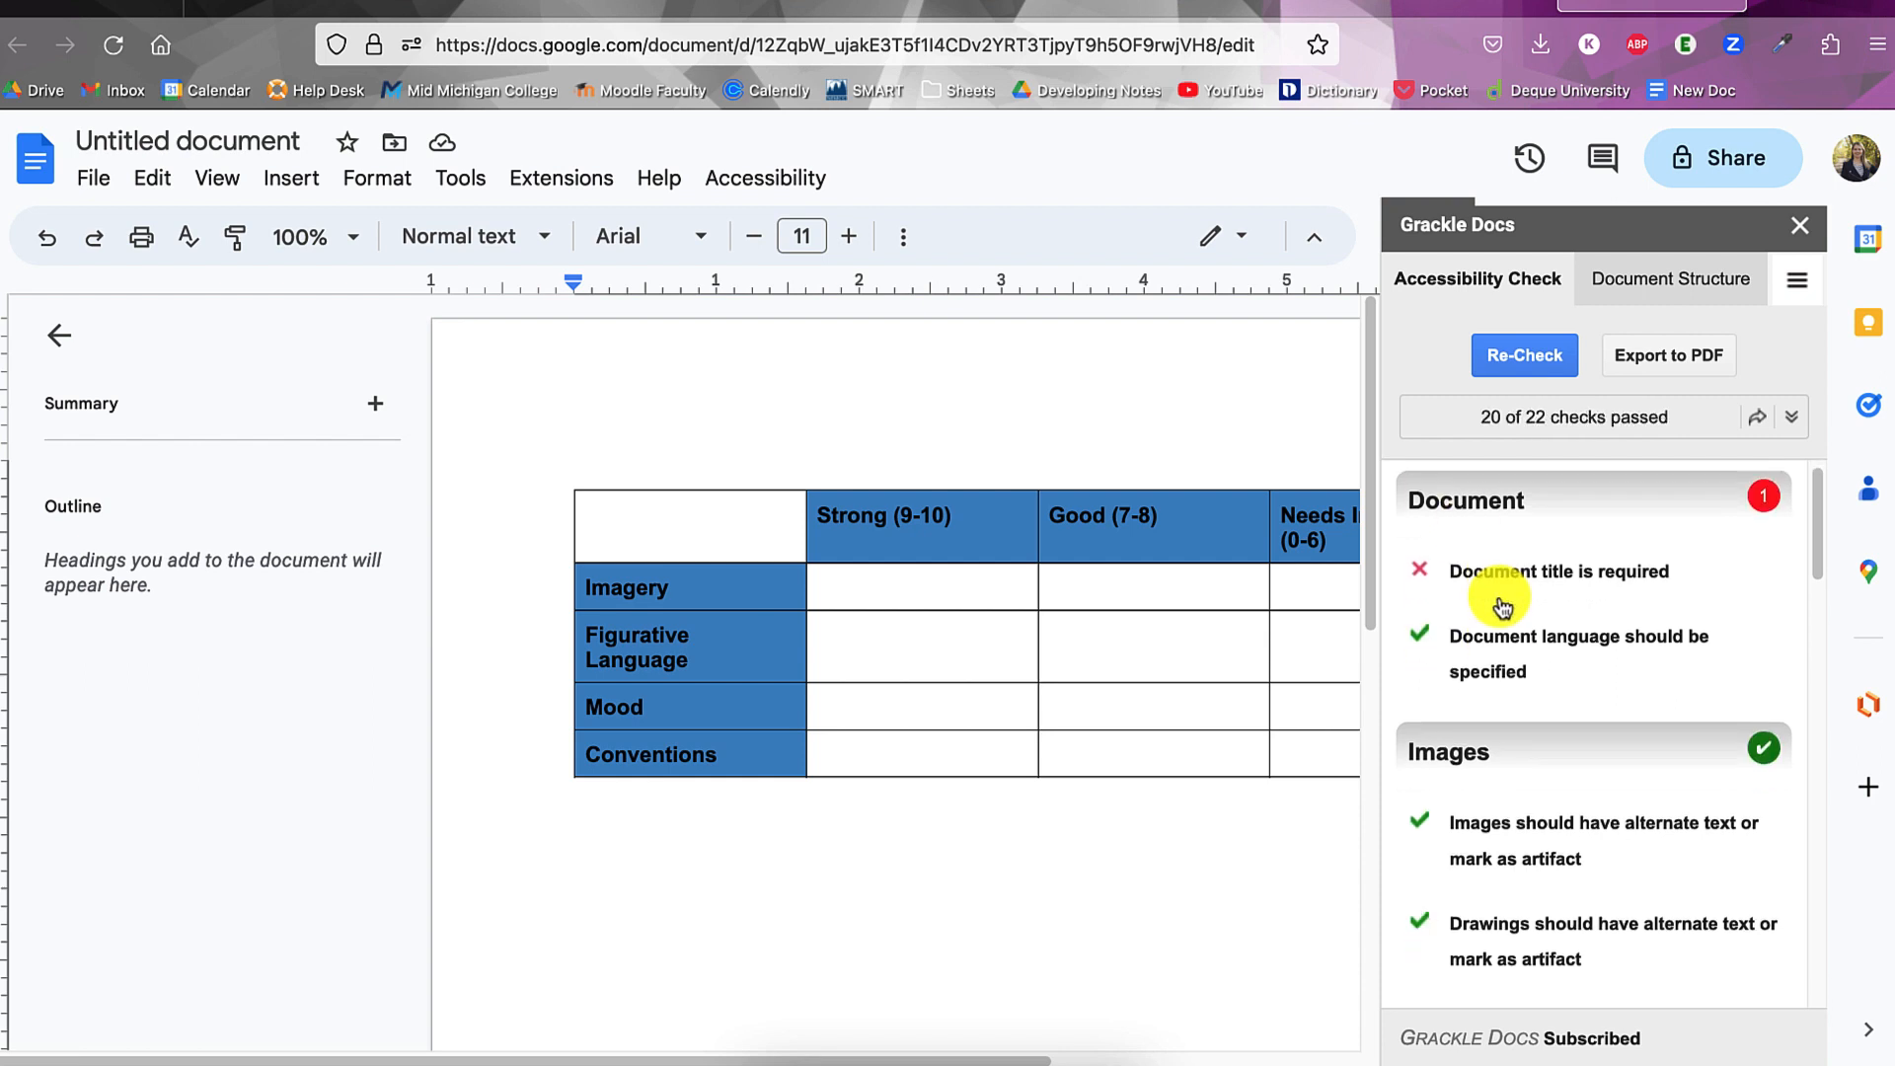
pyautogui.scroll(-15, 1503, 606)
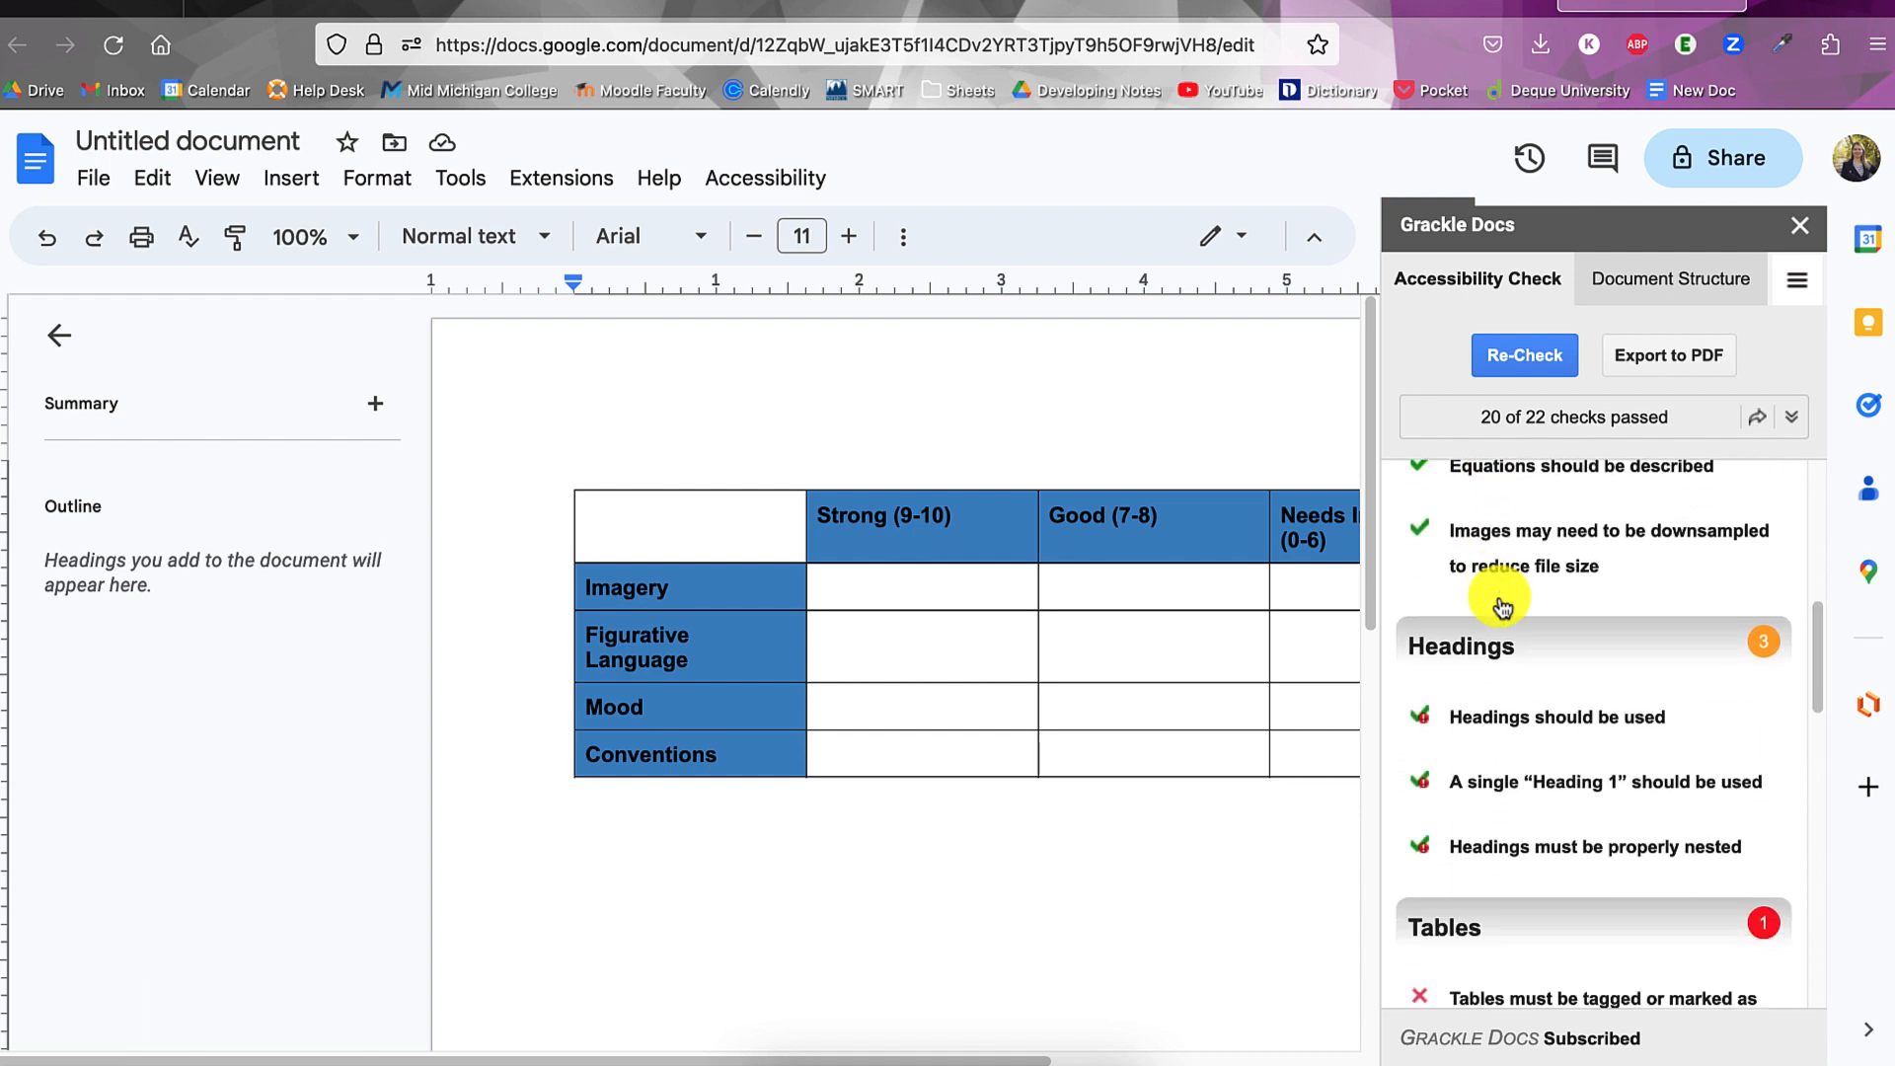
pyautogui.scroll(-1, 1502, 603)
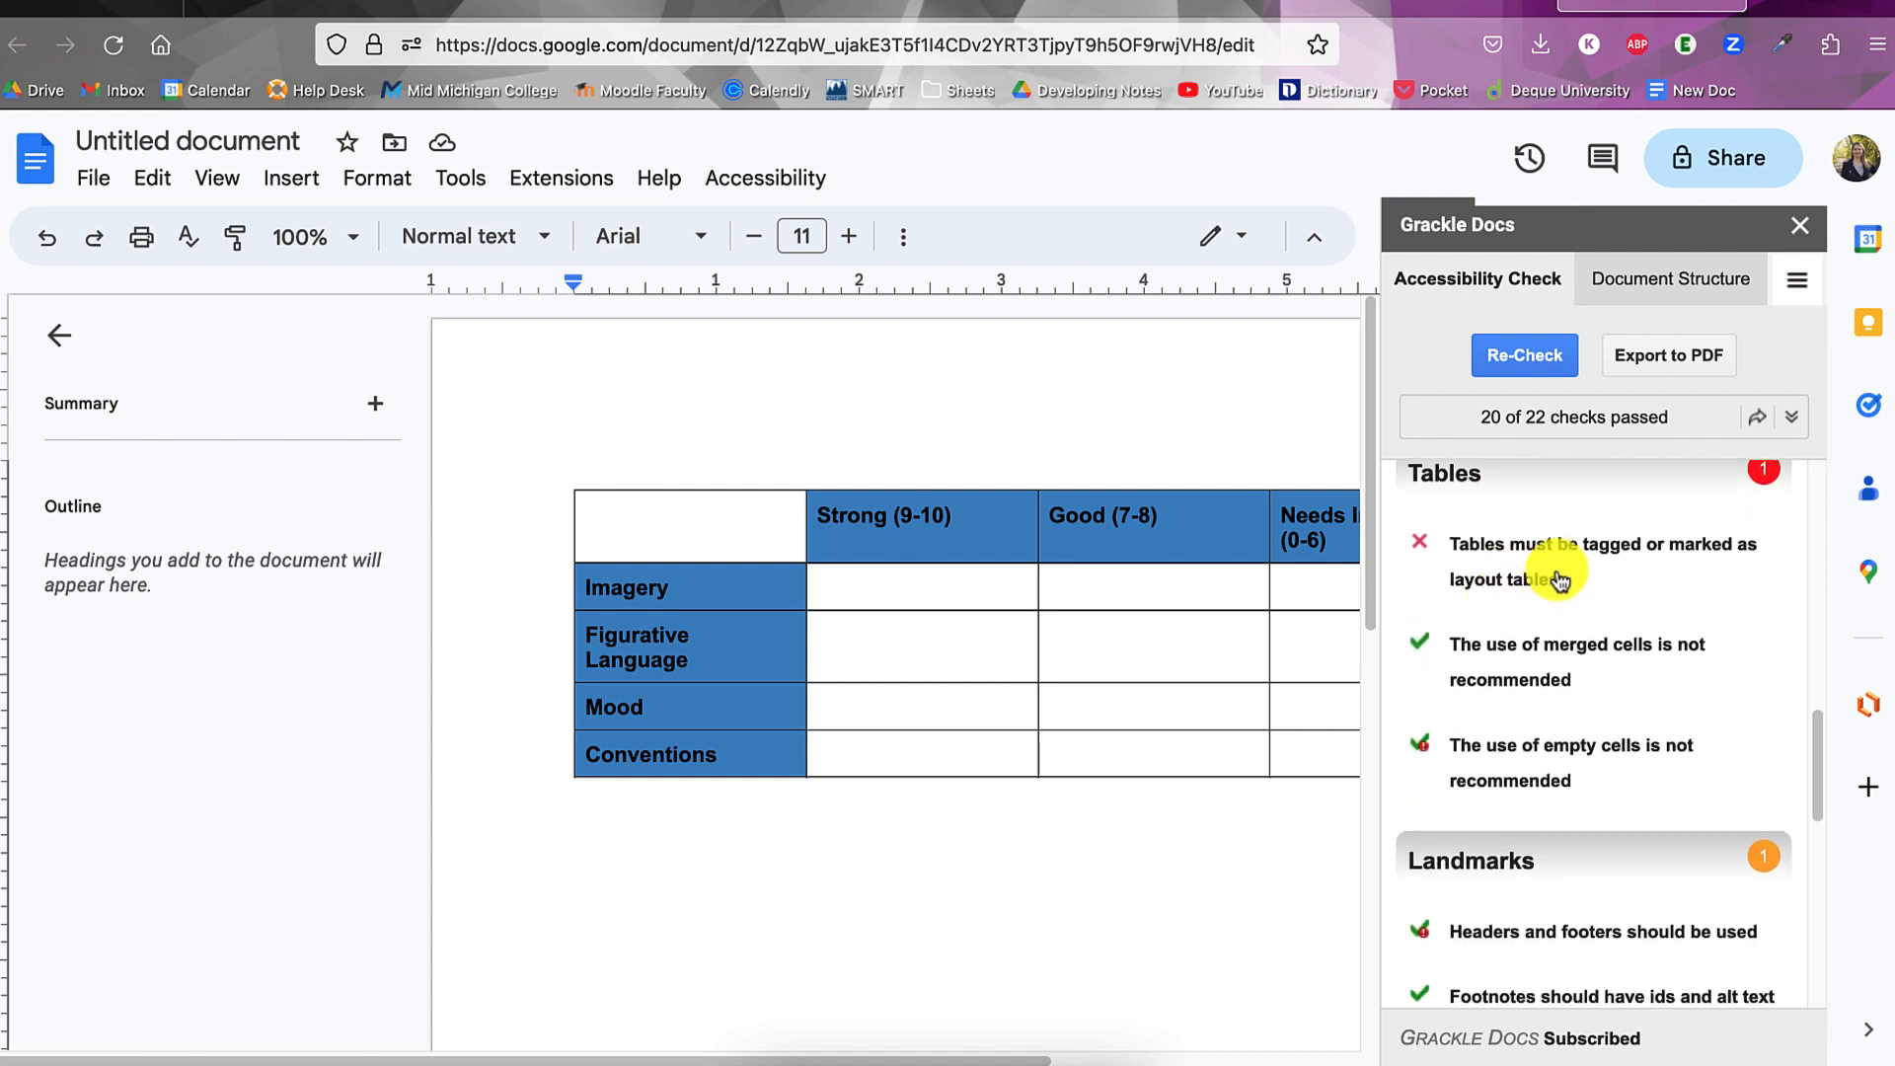
pyautogui.click(1497, 565)
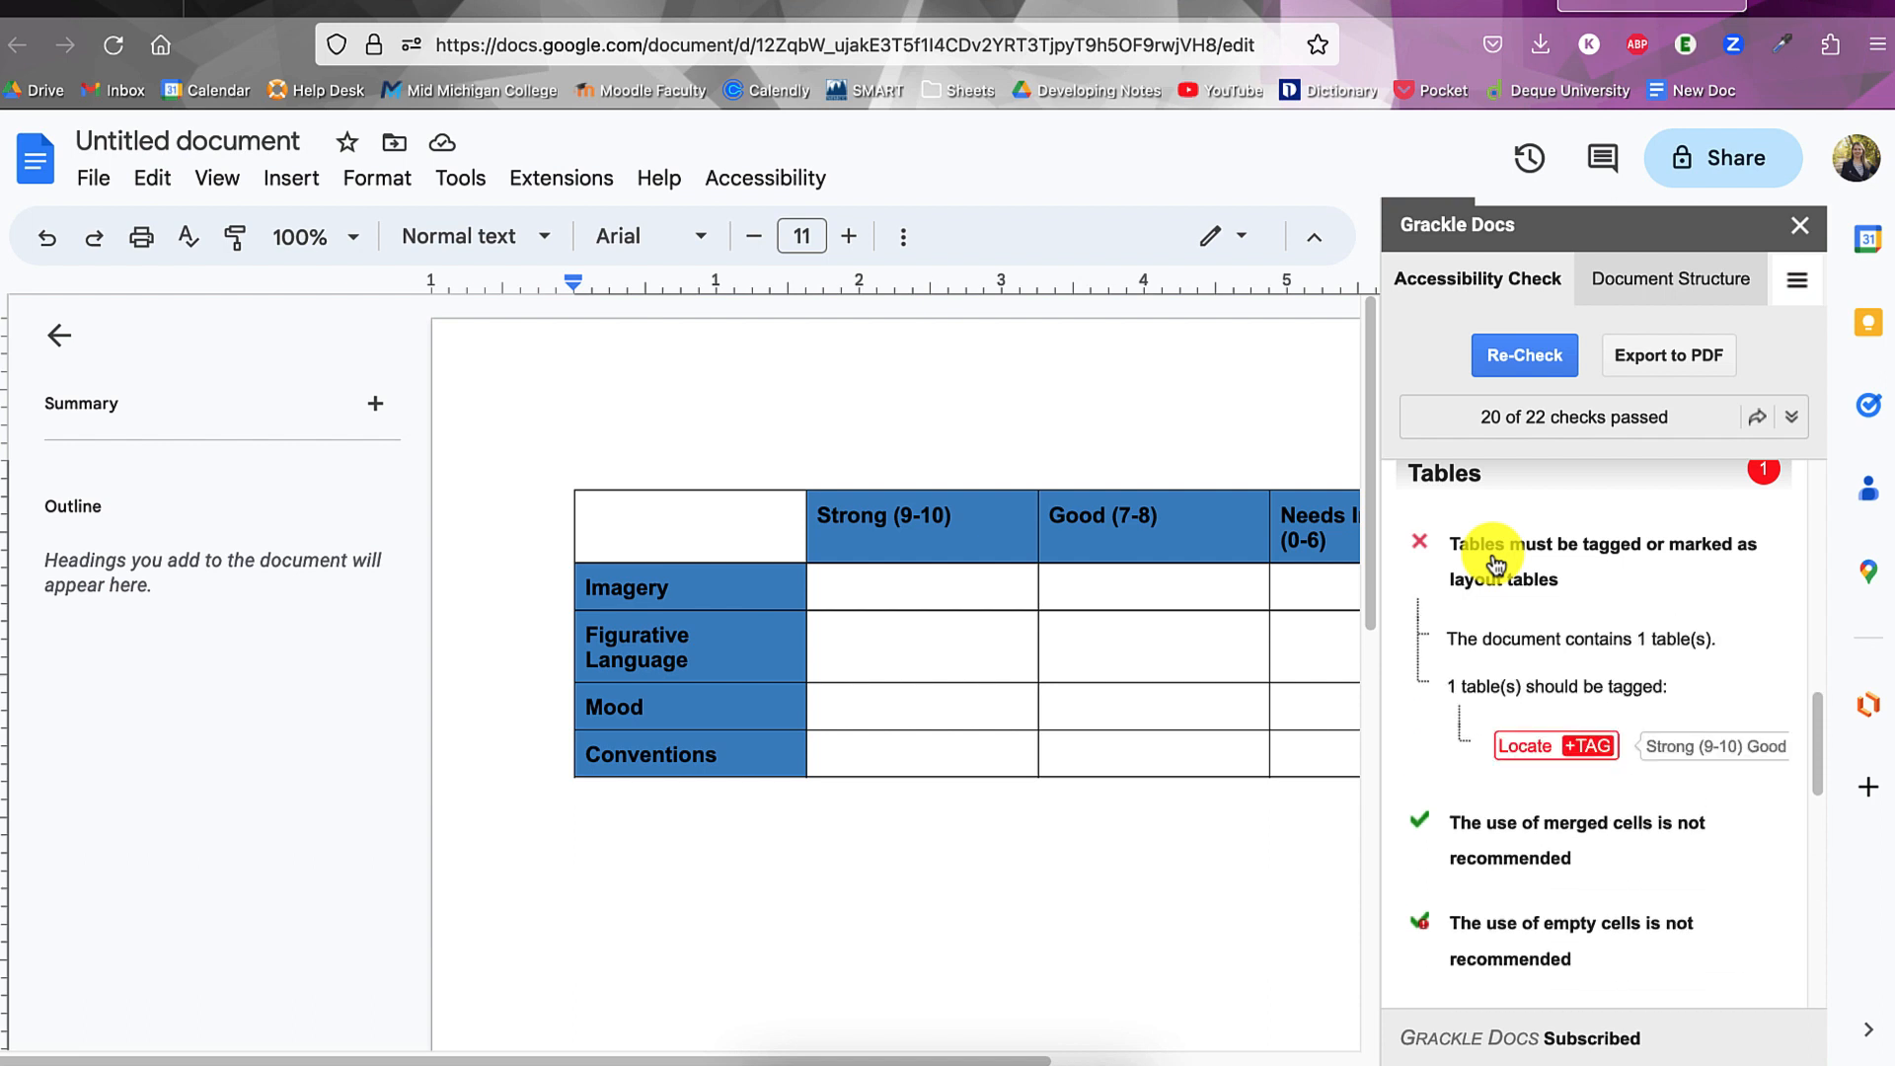
pyautogui.click(1586, 748)
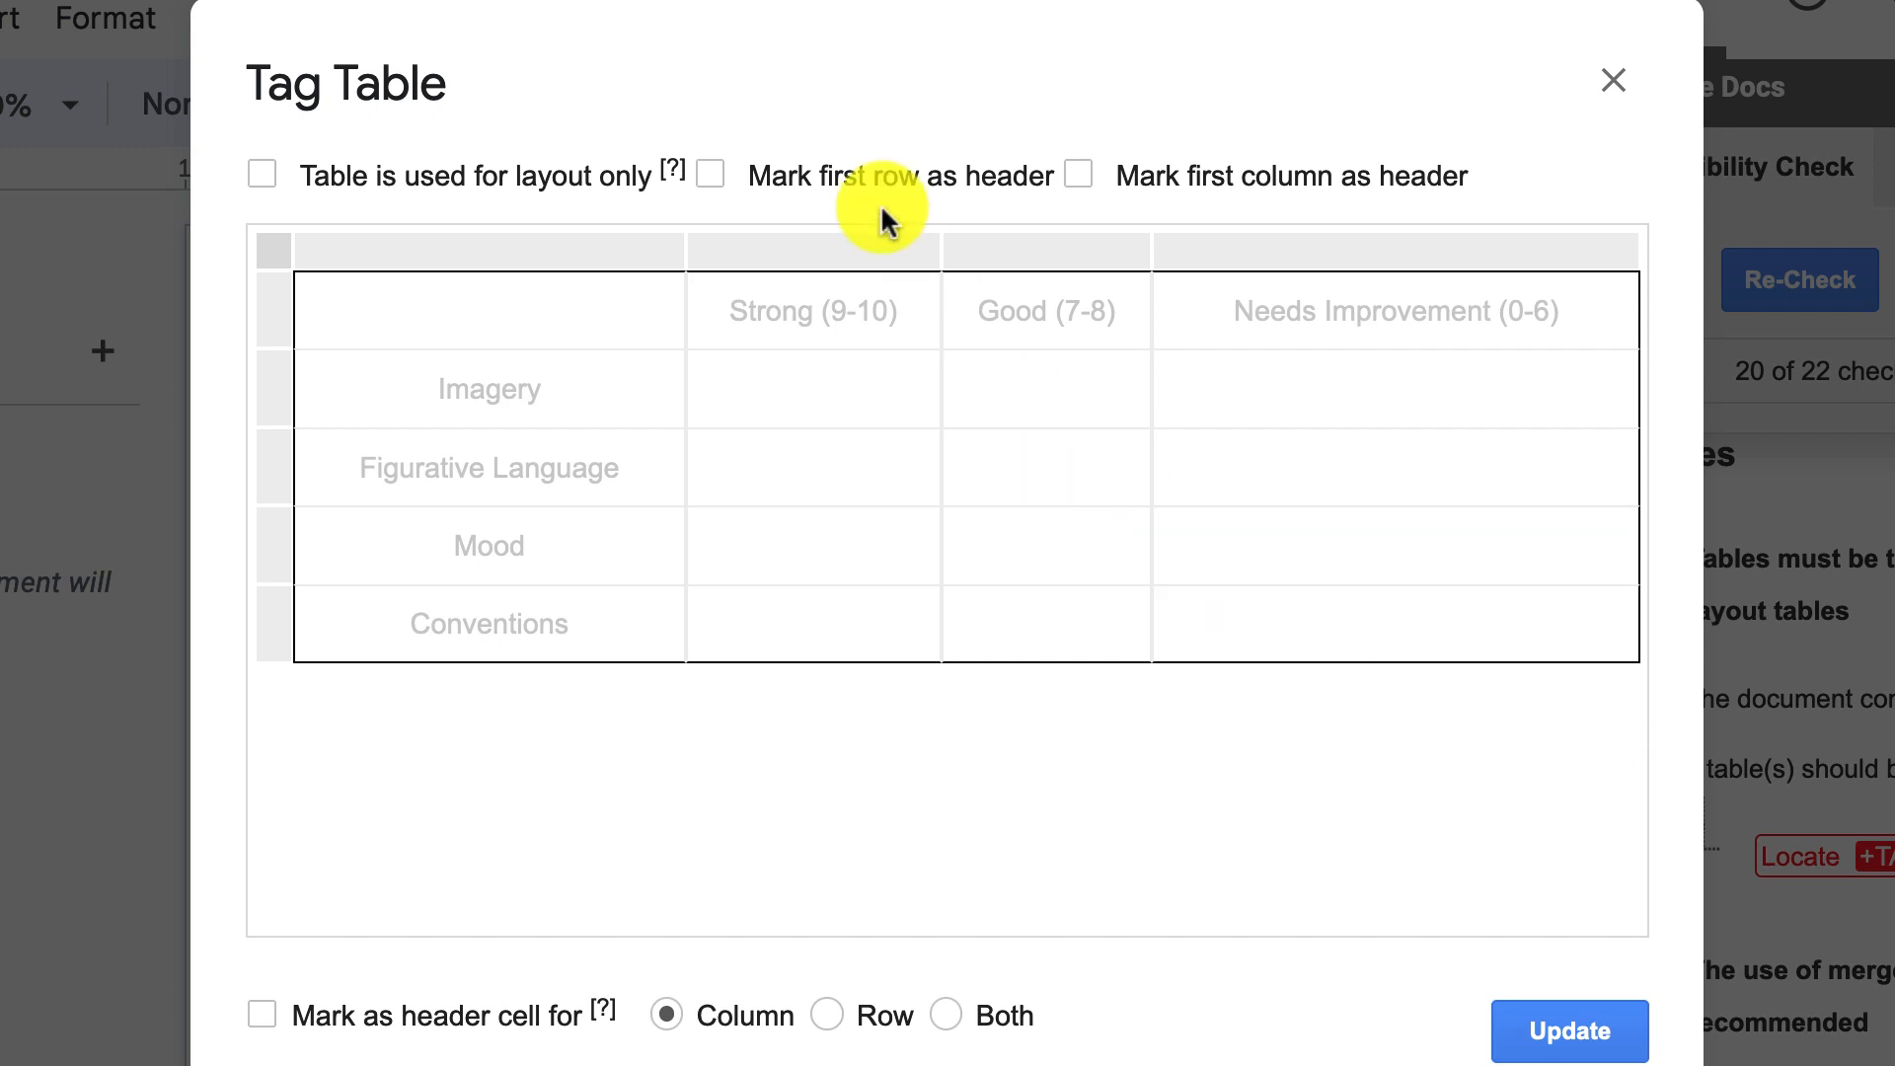
pyautogui.click(819, 178)
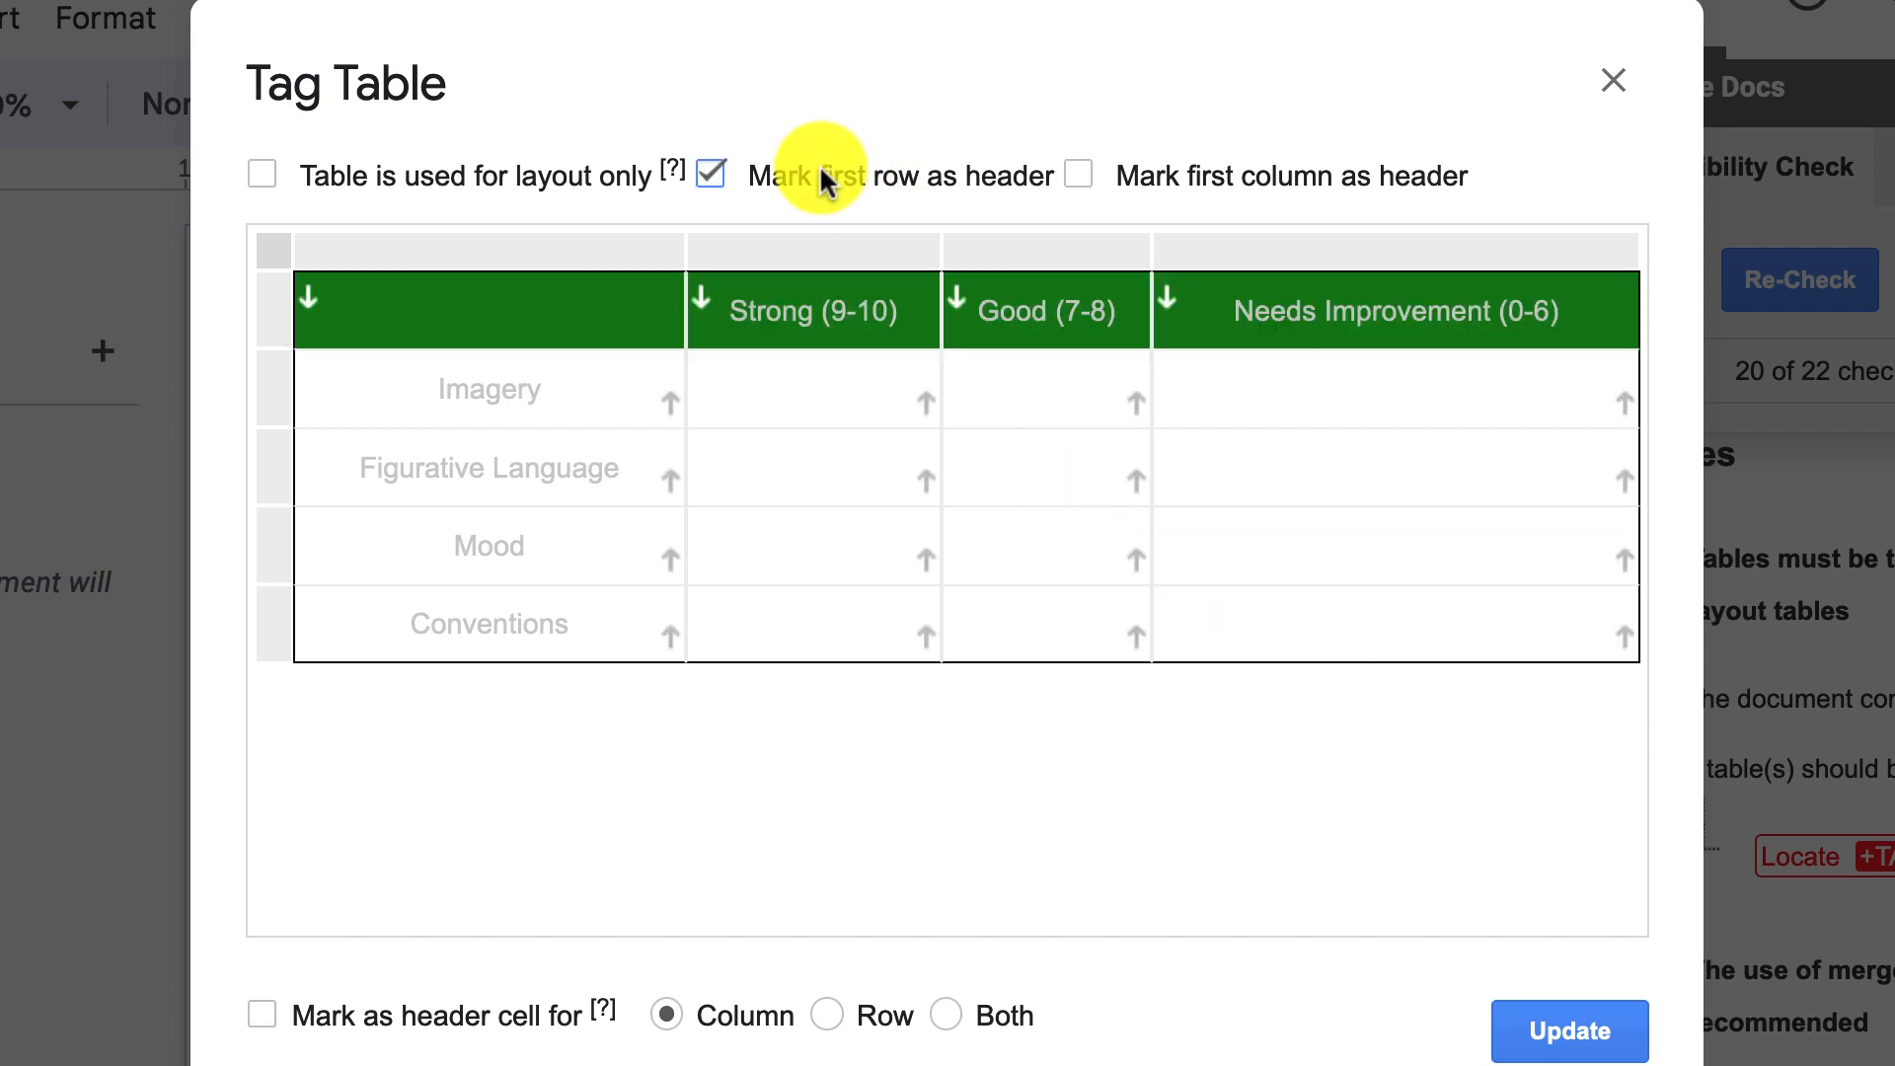
pyautogui.click(1197, 177)
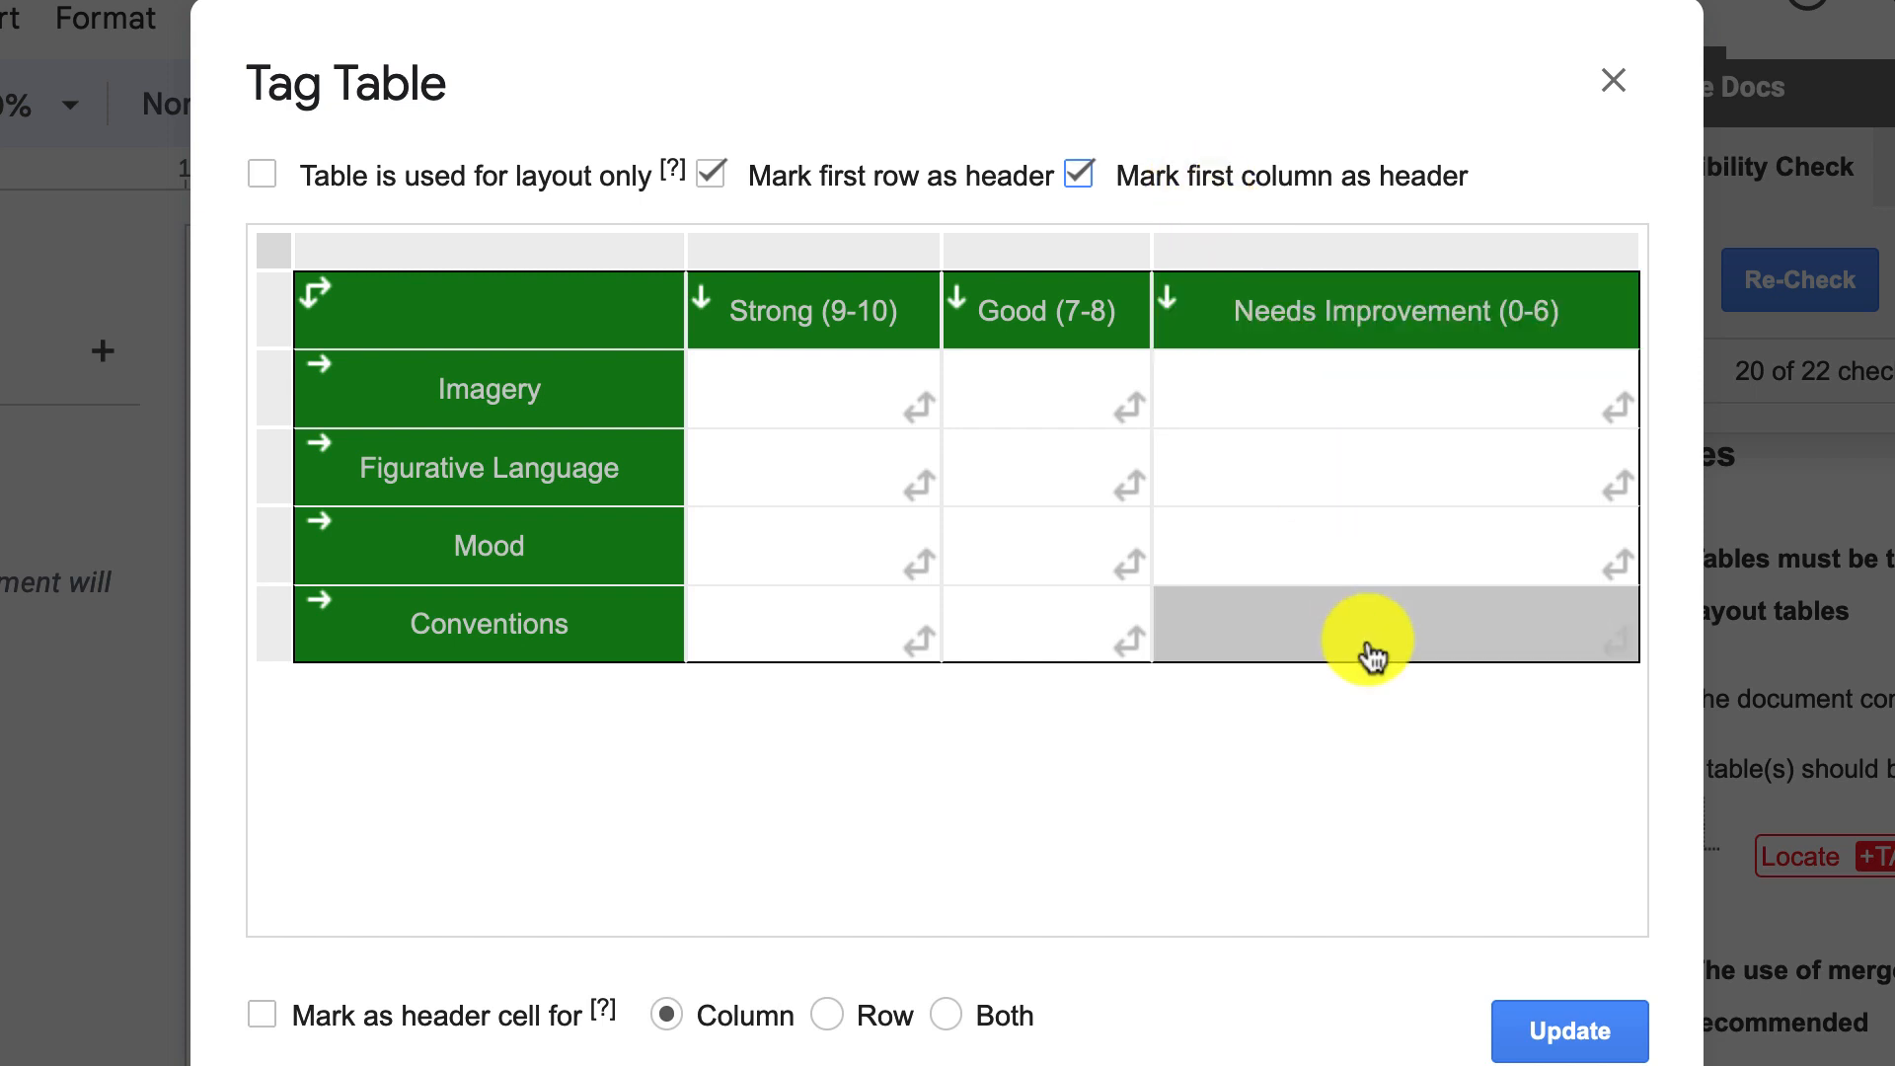
pyautogui.click(1543, 1053)
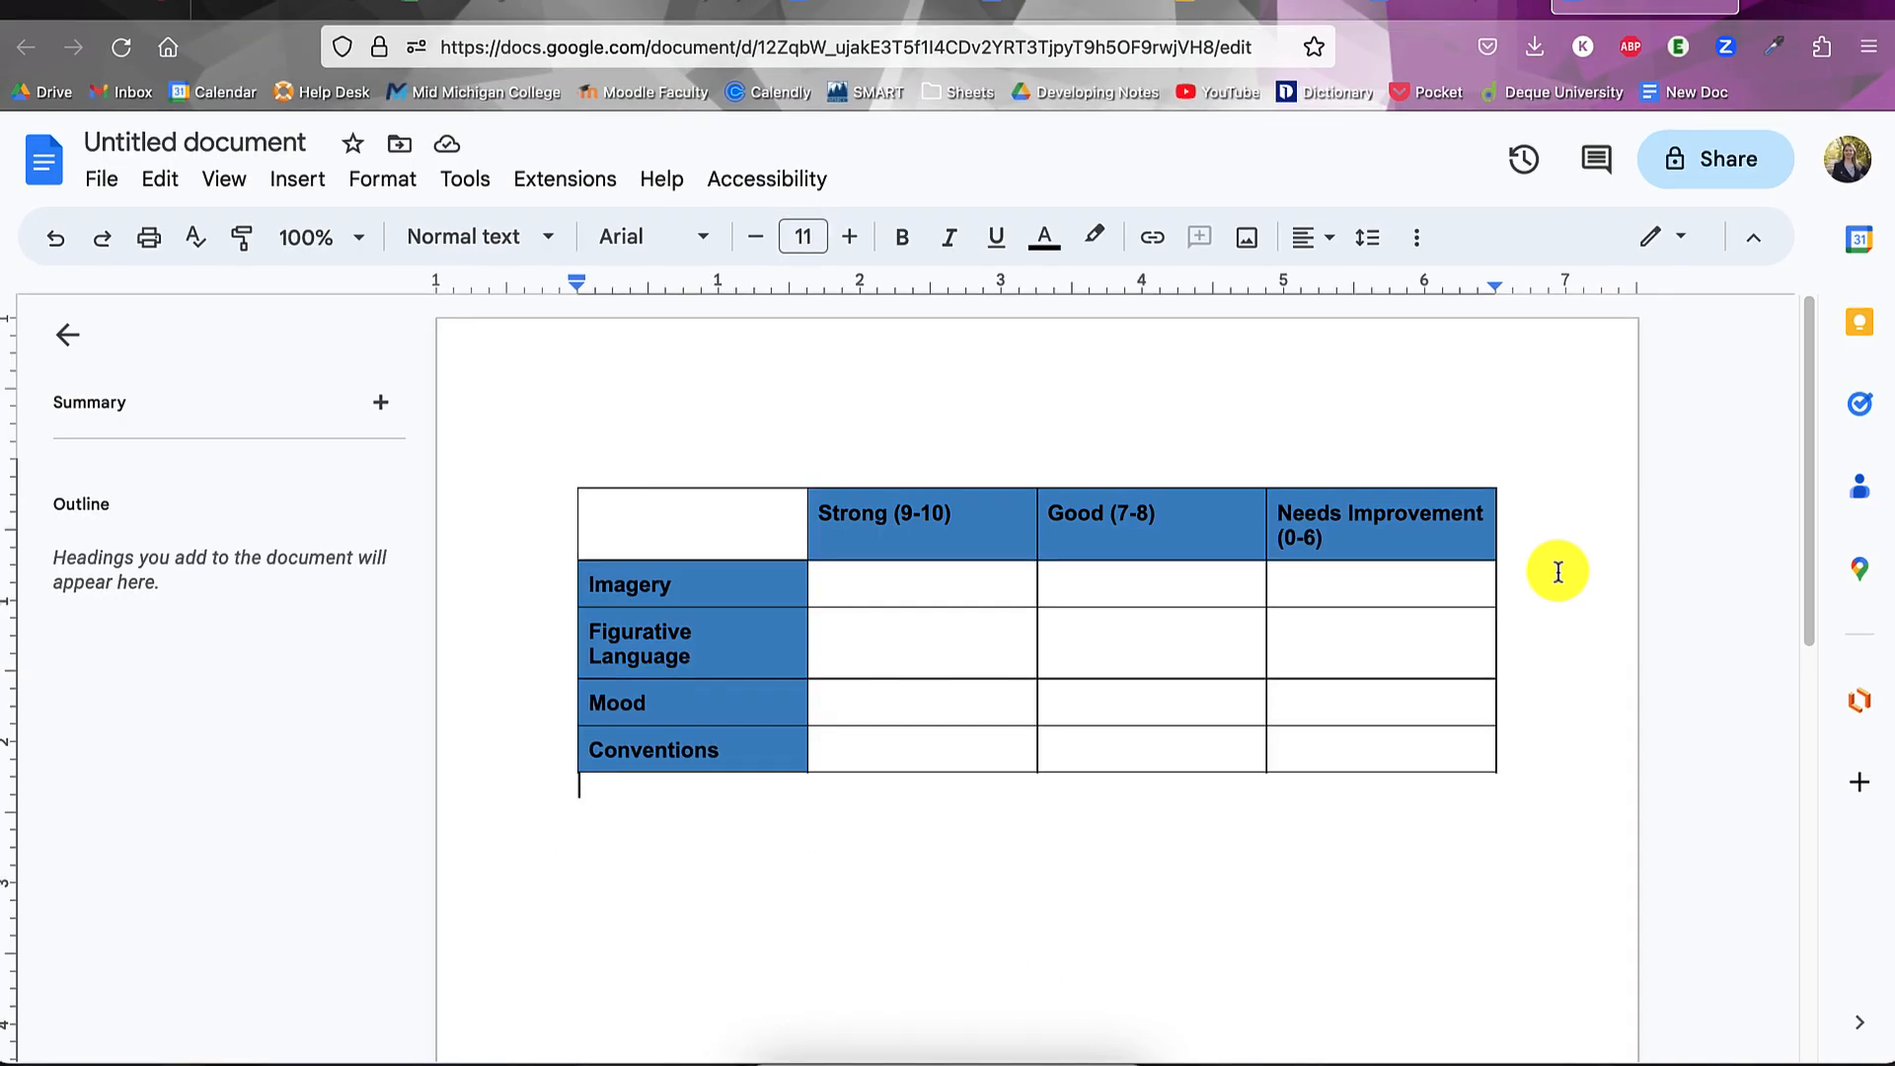